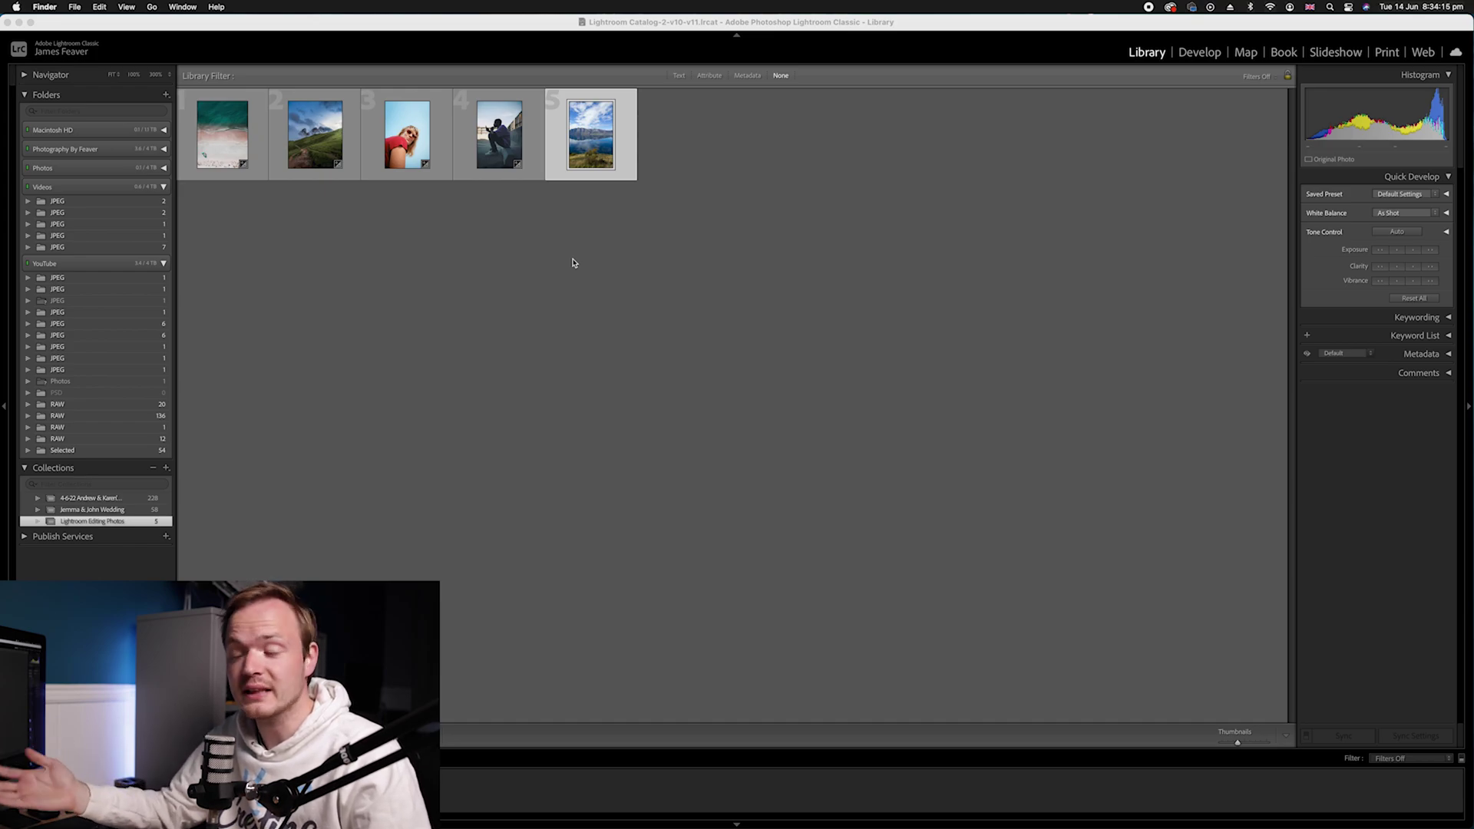
# Open the mountain lake photo in the Develop module and collapse the adjustment sections.
pyautogui.click(603, 143)
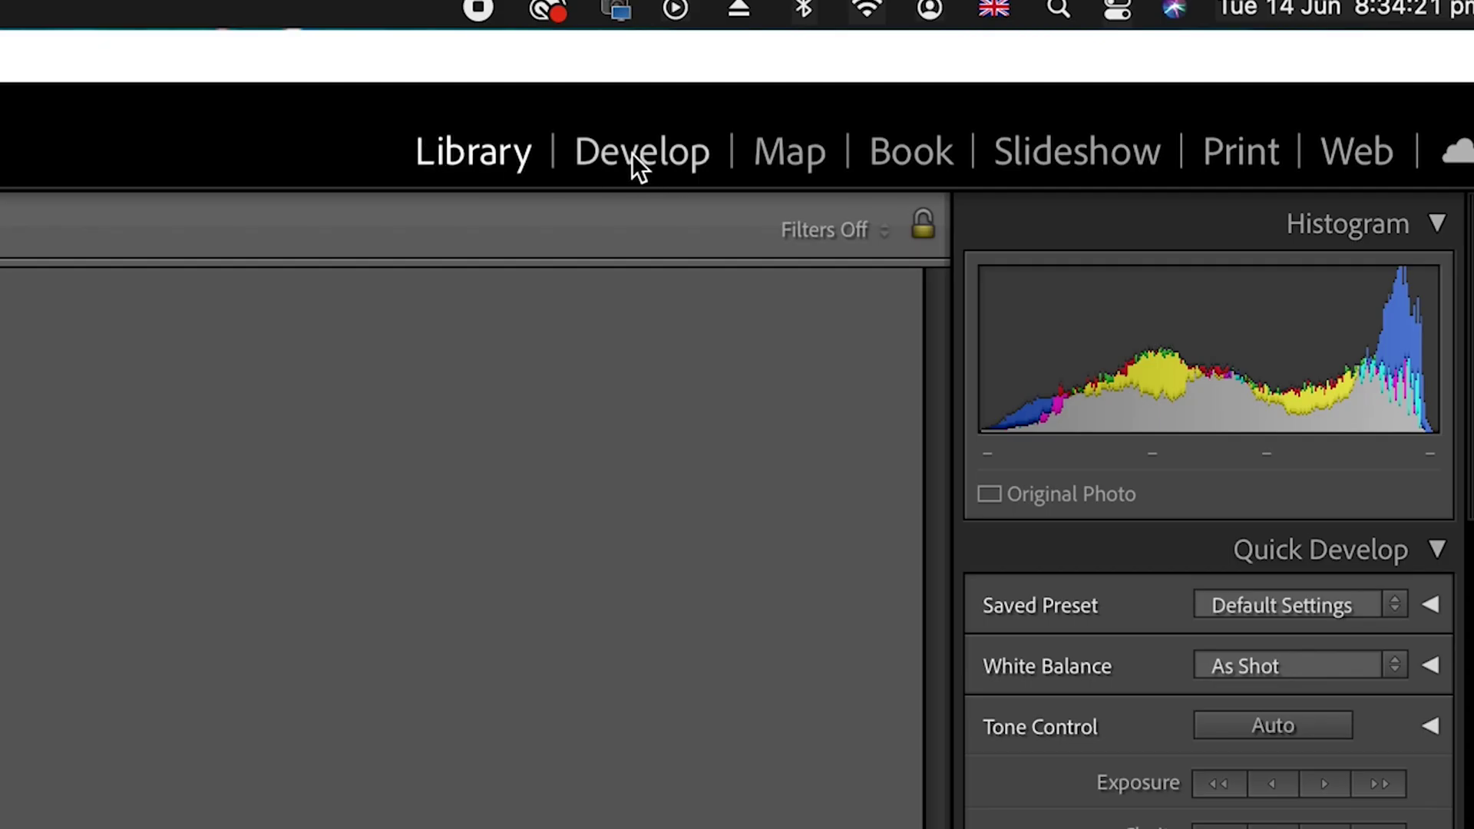
pyautogui.click(636, 154)
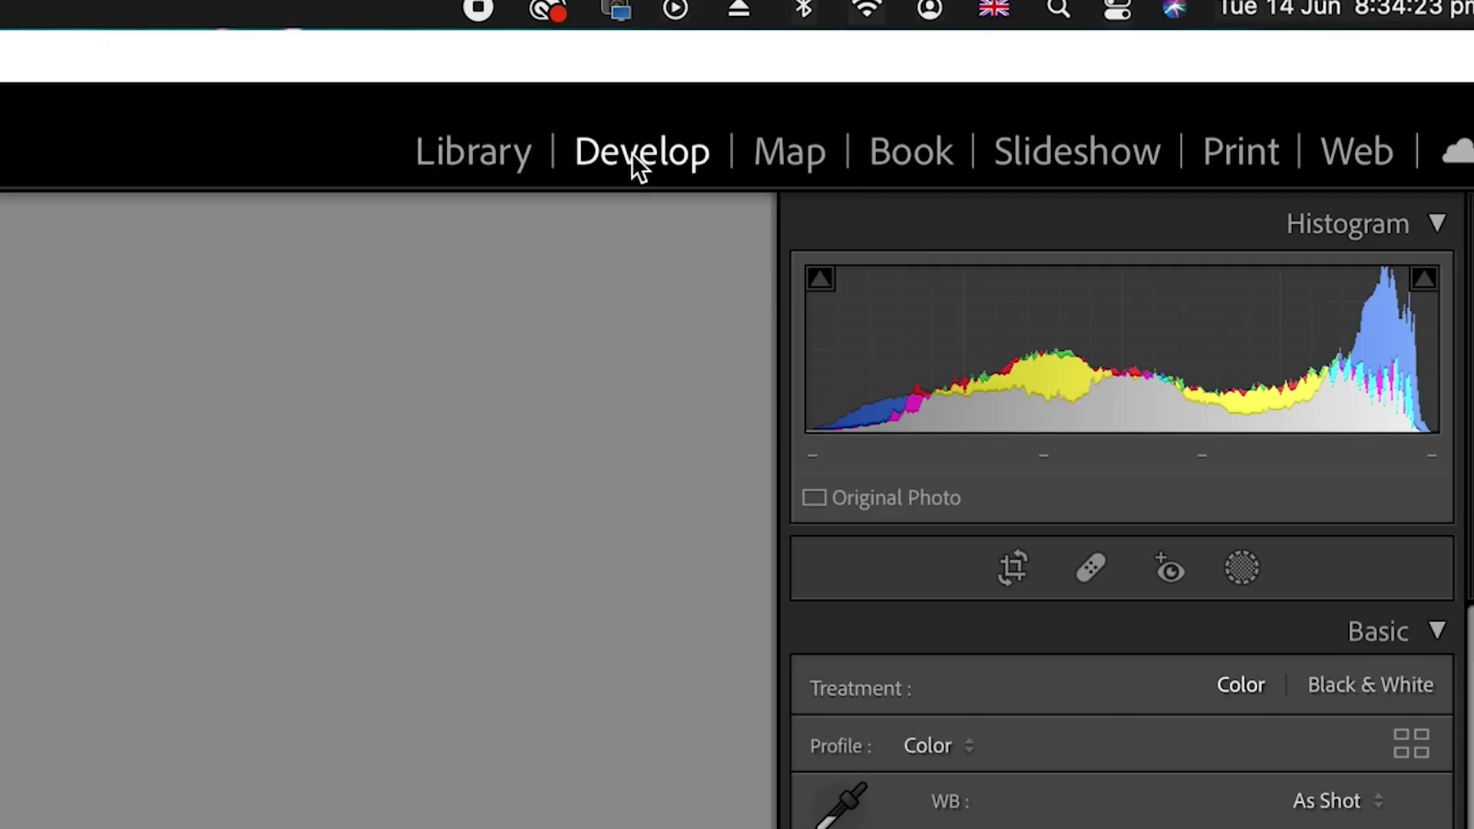
pyautogui.click(1434, 642)
pyautogui.click(1438, 749)
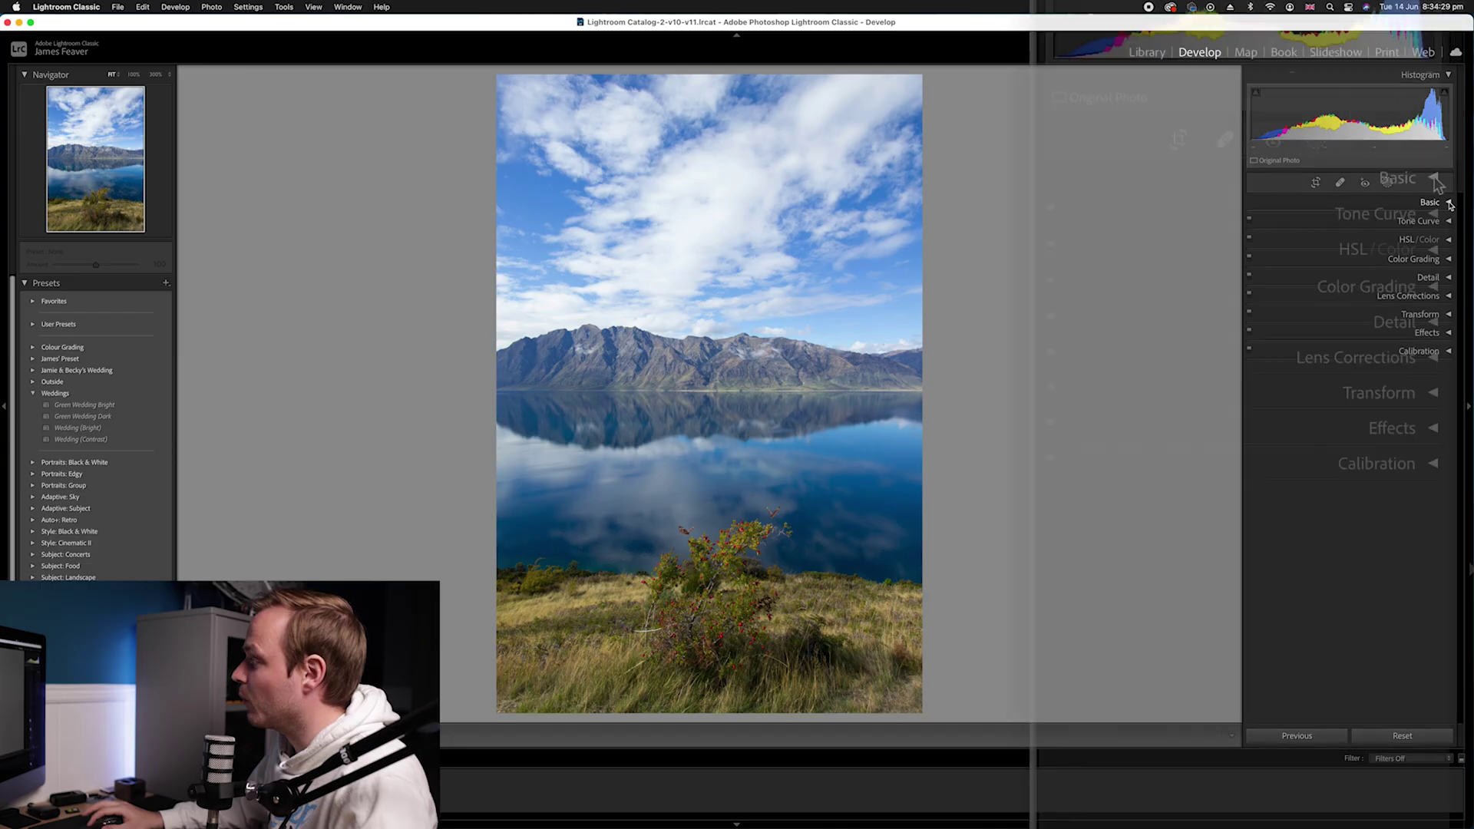
# Set the photo's basic Contrast to +10 and Highlights to −60.
pyautogui.click(1437, 631)
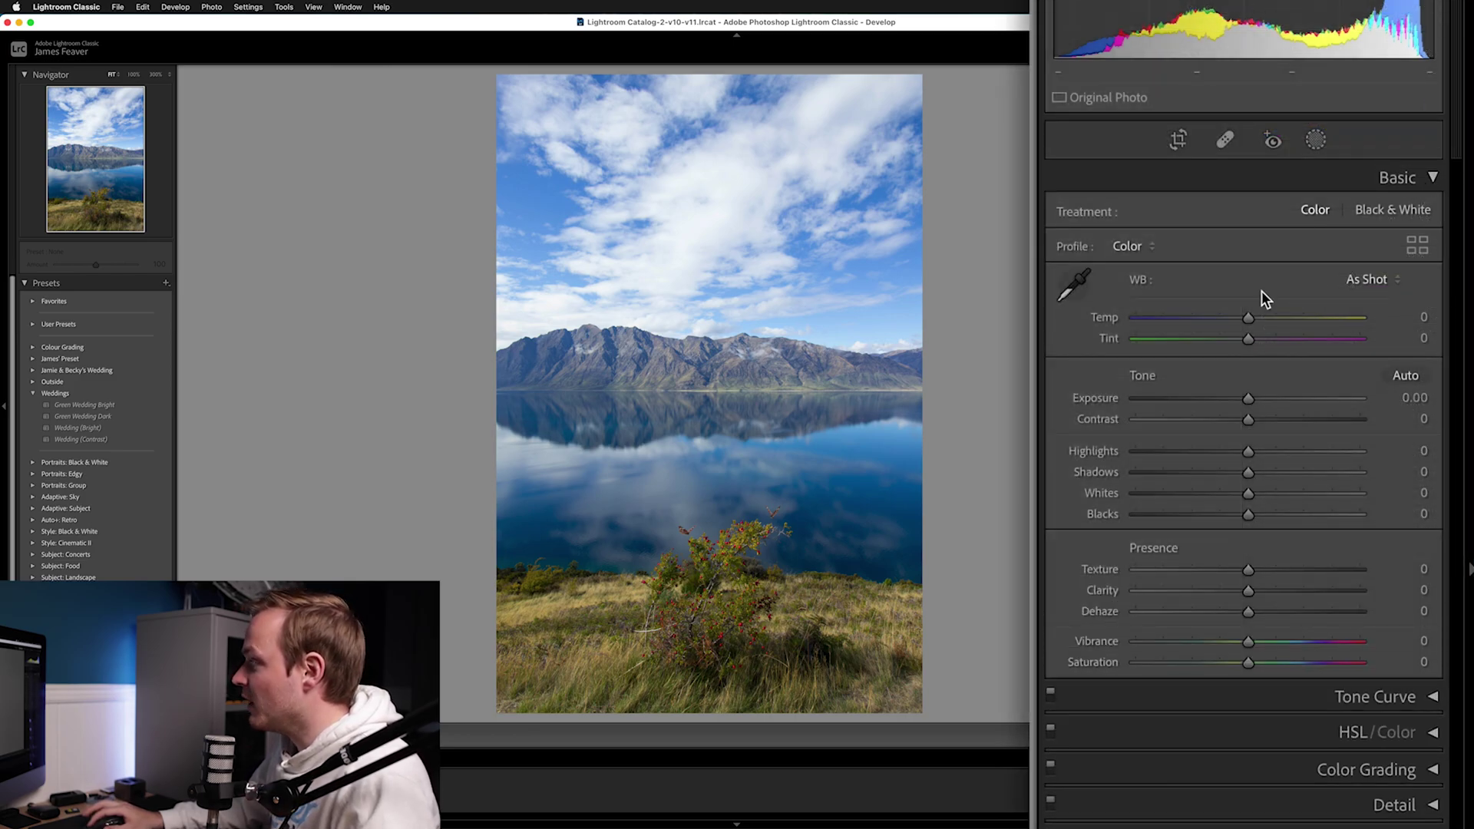
pyautogui.click(1252, 419)
pyautogui.moveTo(1252, 419); pyautogui.dragTo(1260, 420)
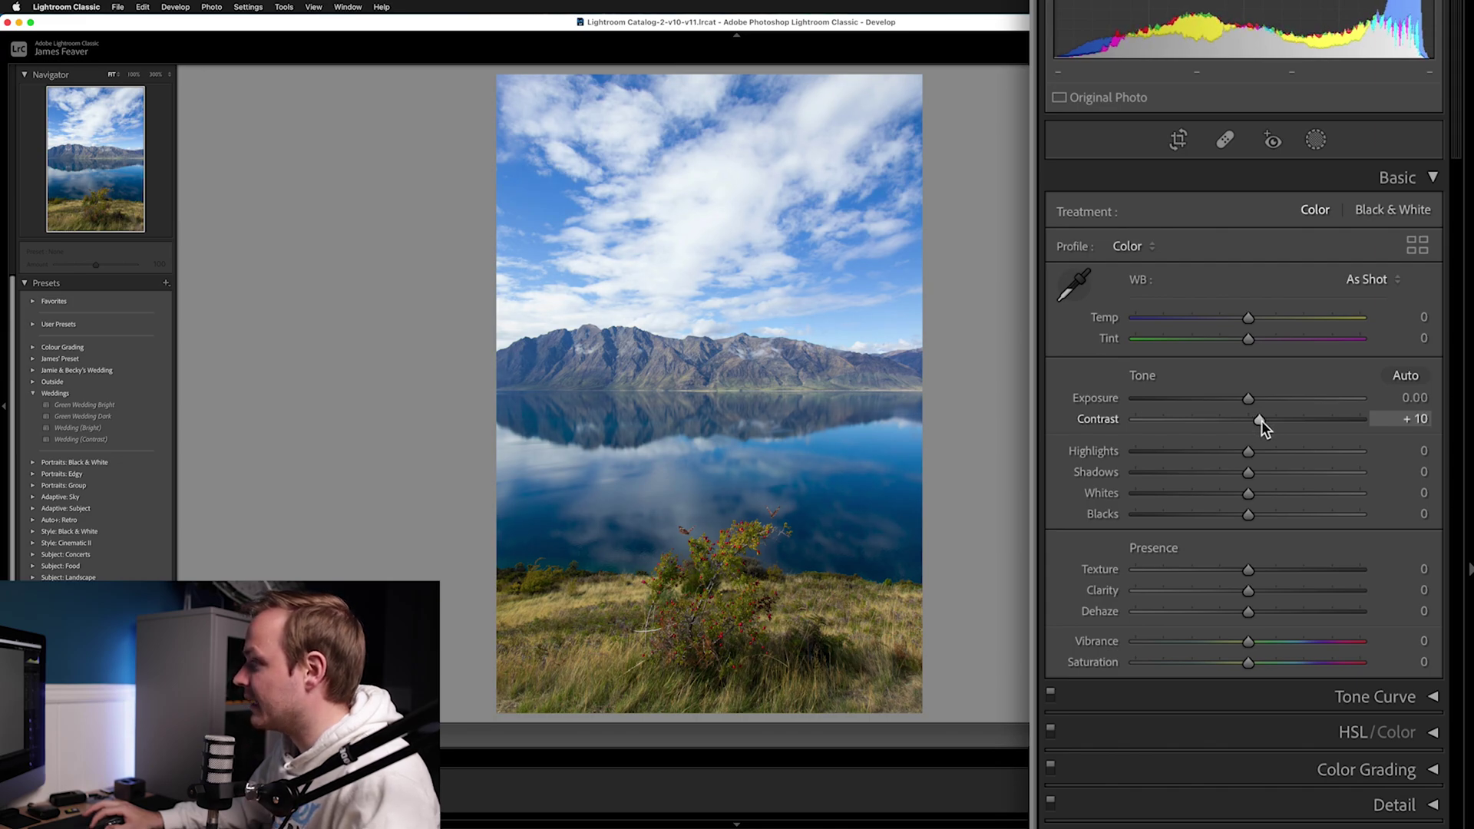
pyautogui.moveTo(1250, 449); pyautogui.dragTo(1161, 453)
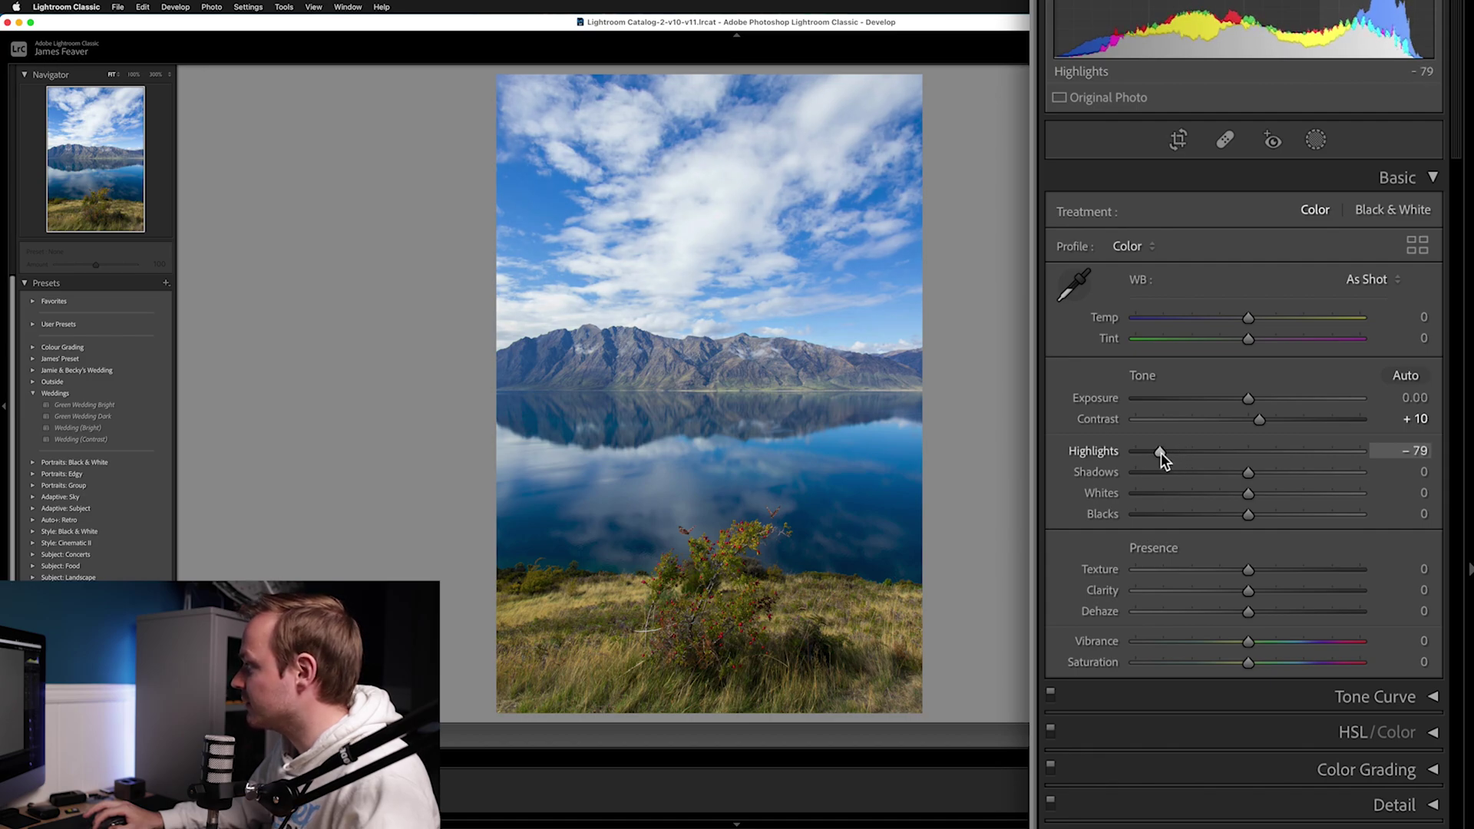
pyautogui.click(1412, 450)
pyautogui.write('- 60')
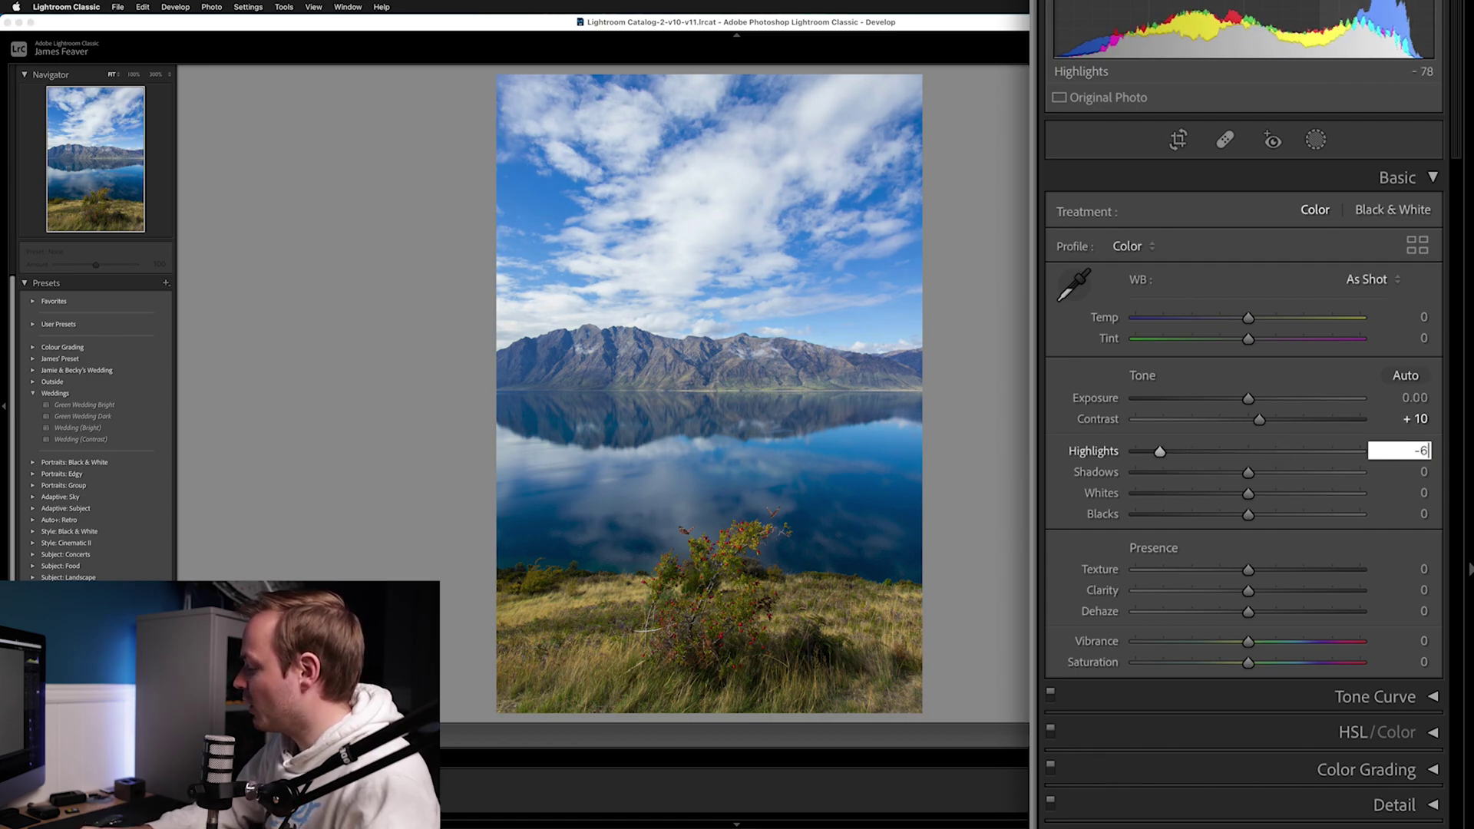
pyautogui.press('Return')
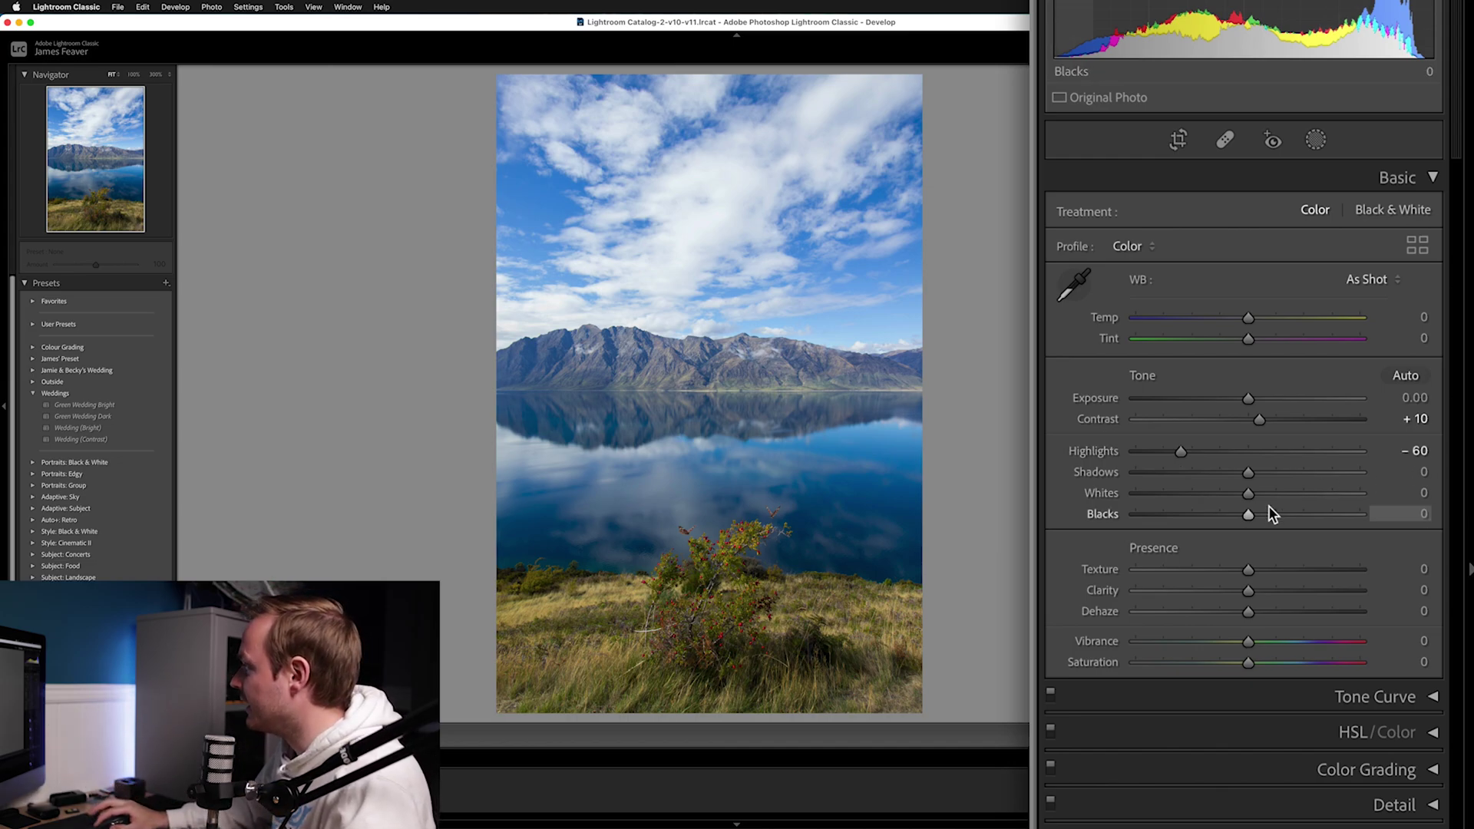
# Set the photo's basic Shadows to −10 and Whites to −25.
pyautogui.moveTo(1248, 472); pyautogui.dragTo(1227, 472)
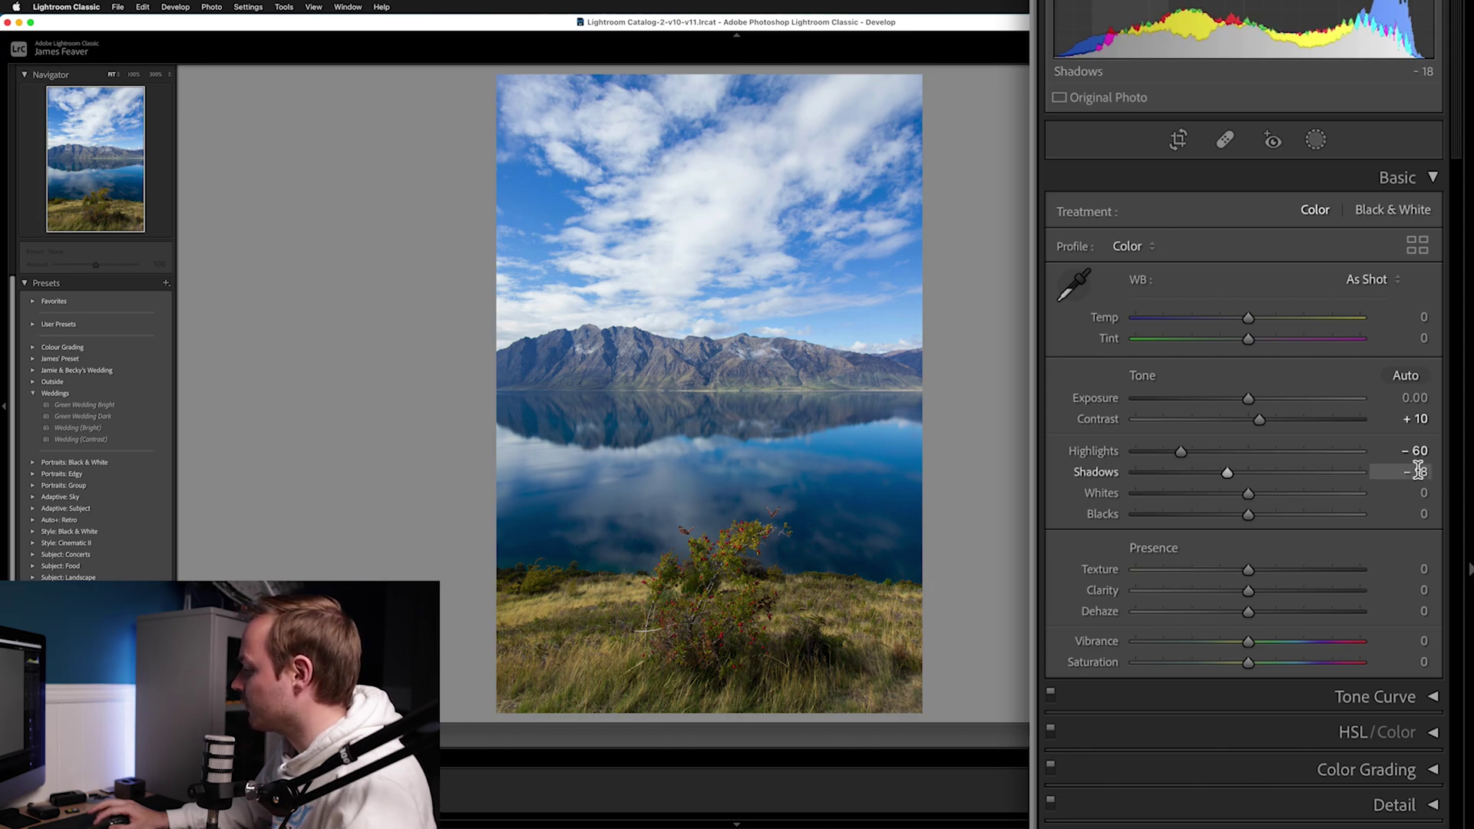
pyautogui.click(1419, 469)
pyautogui.write('-10')
pyautogui.press('Return')
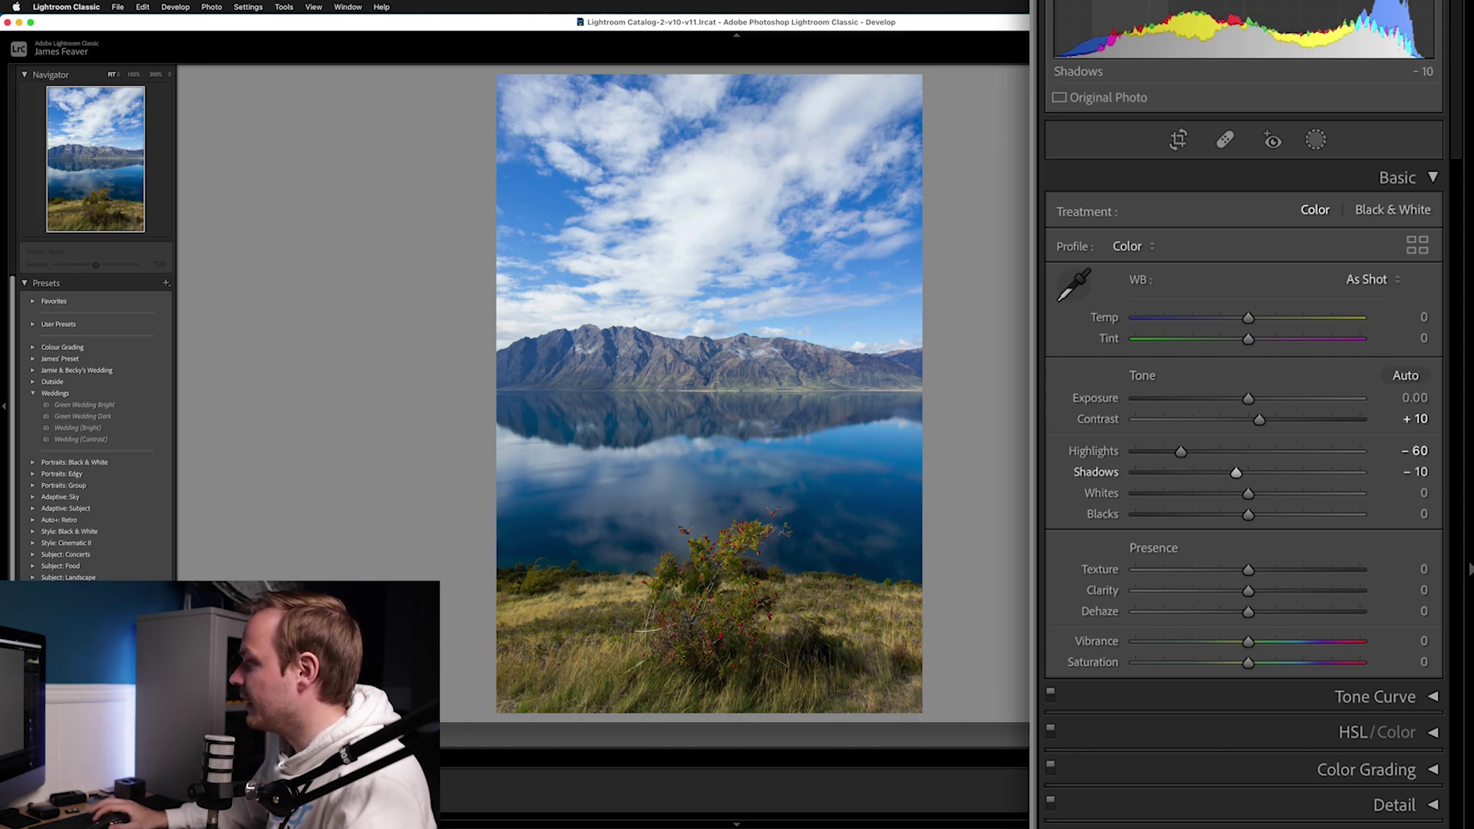
pyautogui.moveTo(1249, 494); pyautogui.dragTo(1219, 494)
pyautogui.click(1419, 492)
pyautogui.write('-25')
pyautogui.press('Return')
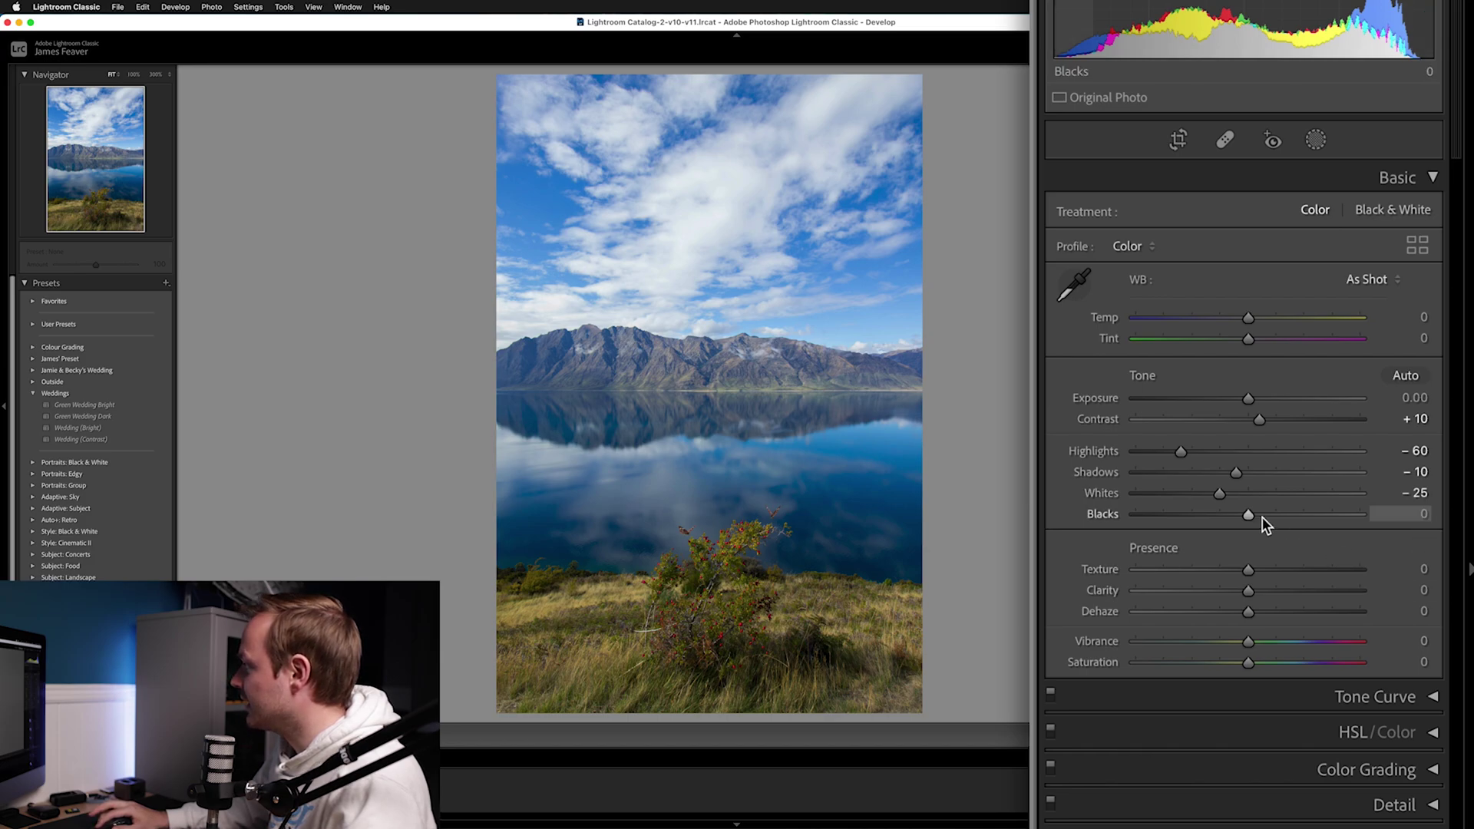
# Set the basic Blacks to −20 and collapse the Basic adjustments.
pyautogui.moveTo(1247, 516); pyautogui.dragTo(1234, 515)
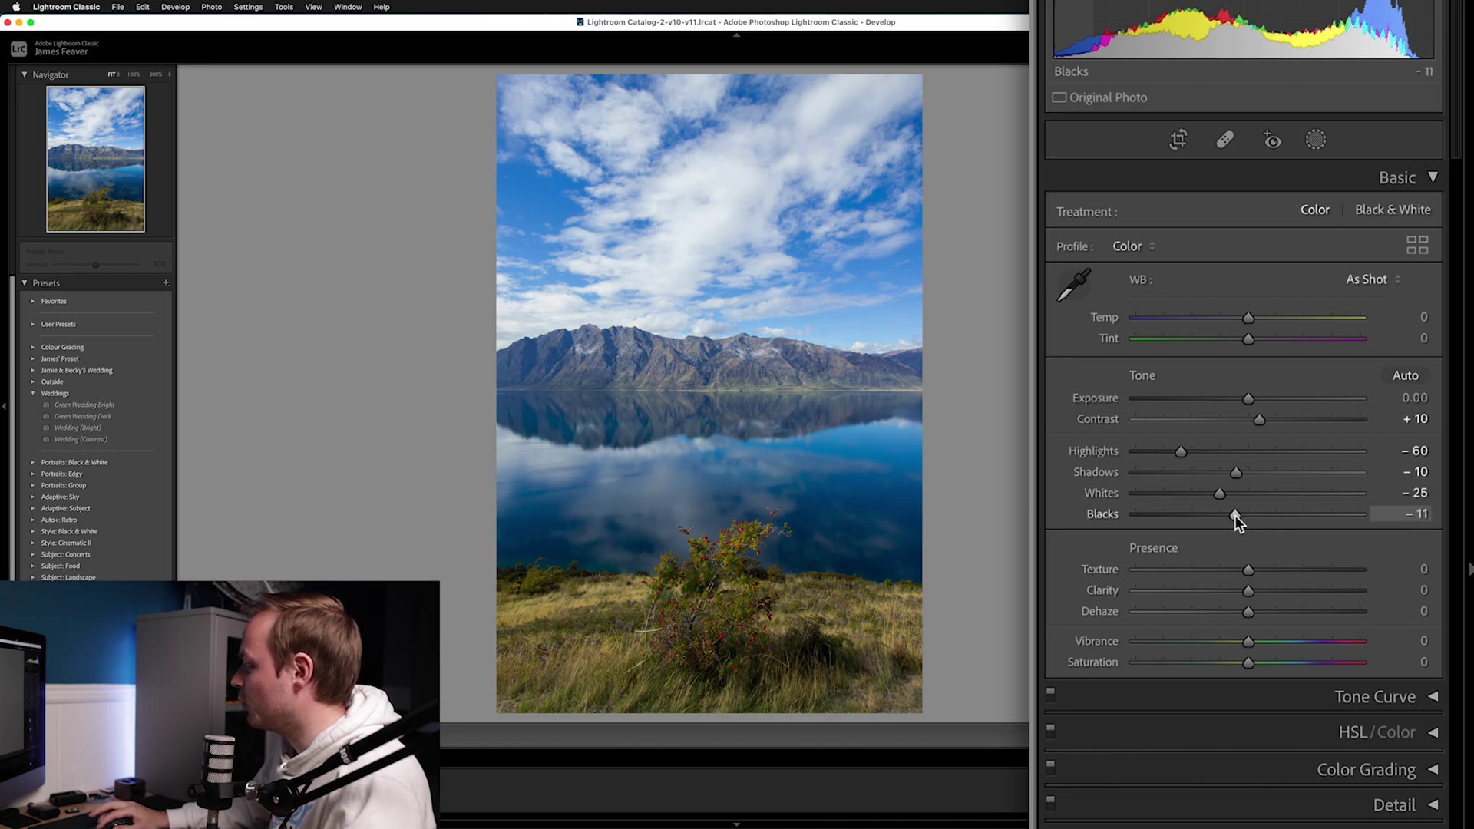
pyautogui.click(1415, 514)
pyautogui.write('-')
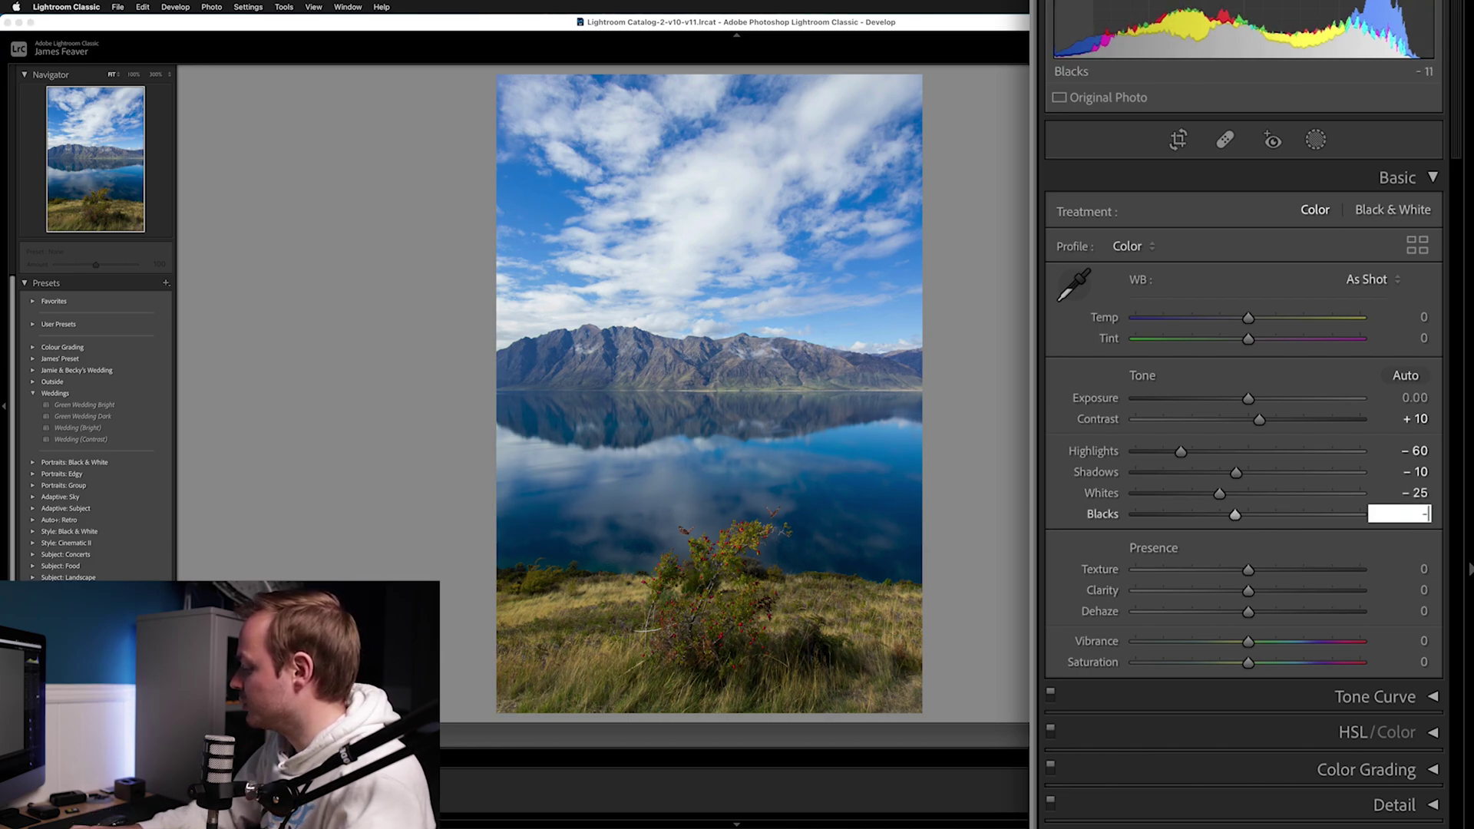
pyautogui.write('20')
pyautogui.press('Return')
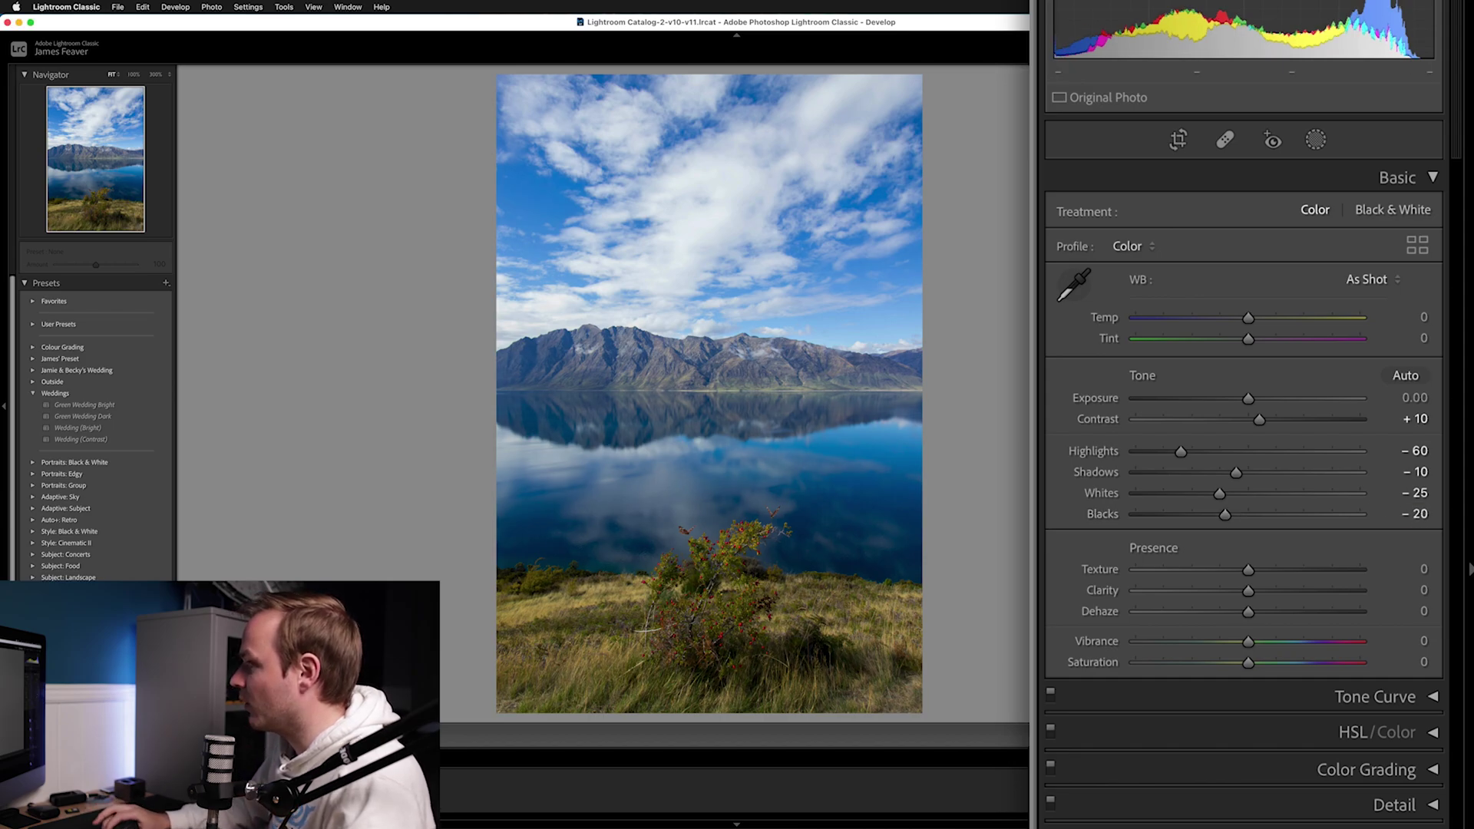
pyautogui.click(831, 25)
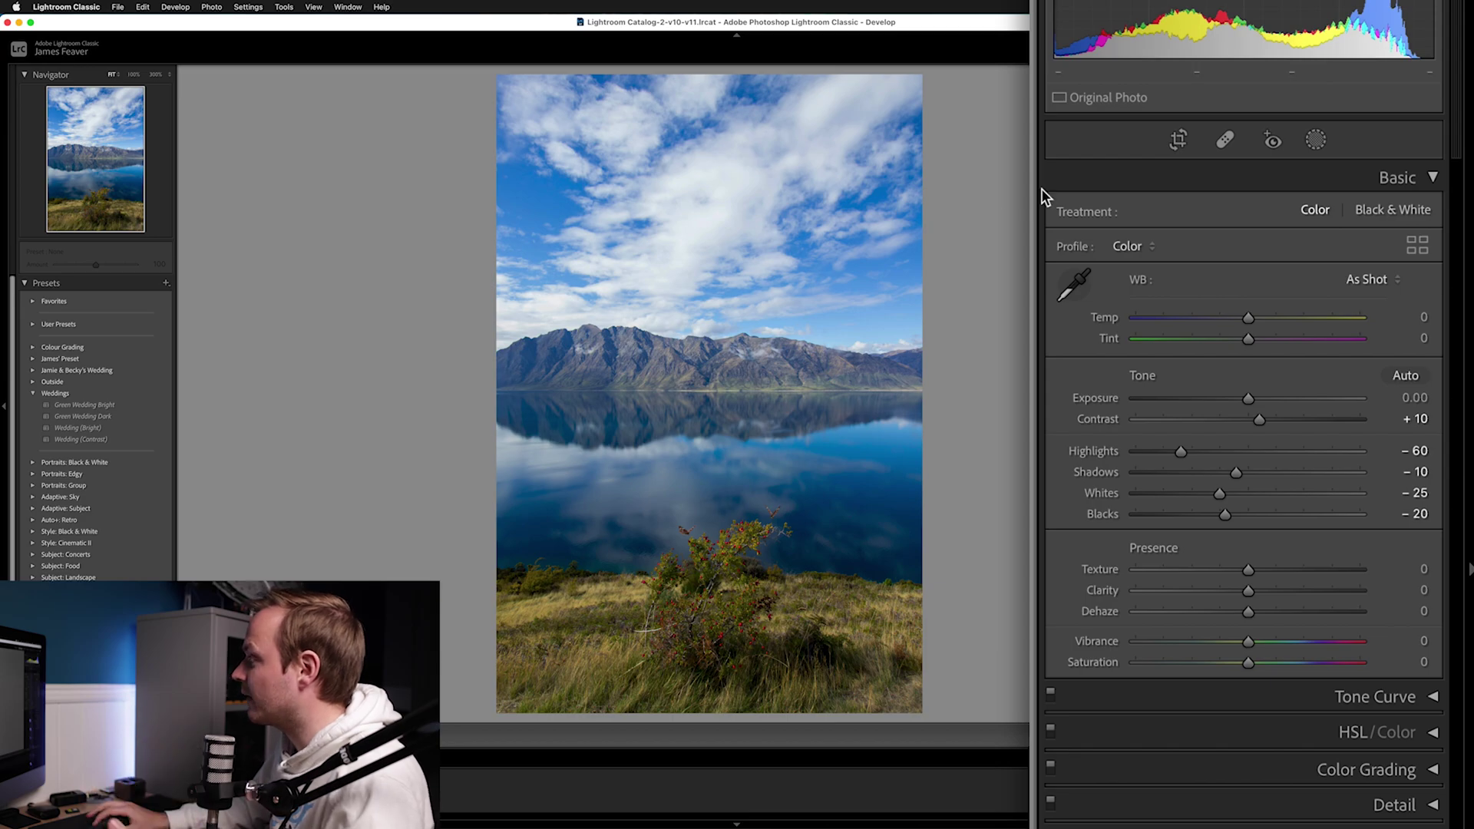
pyautogui.click(1434, 180)
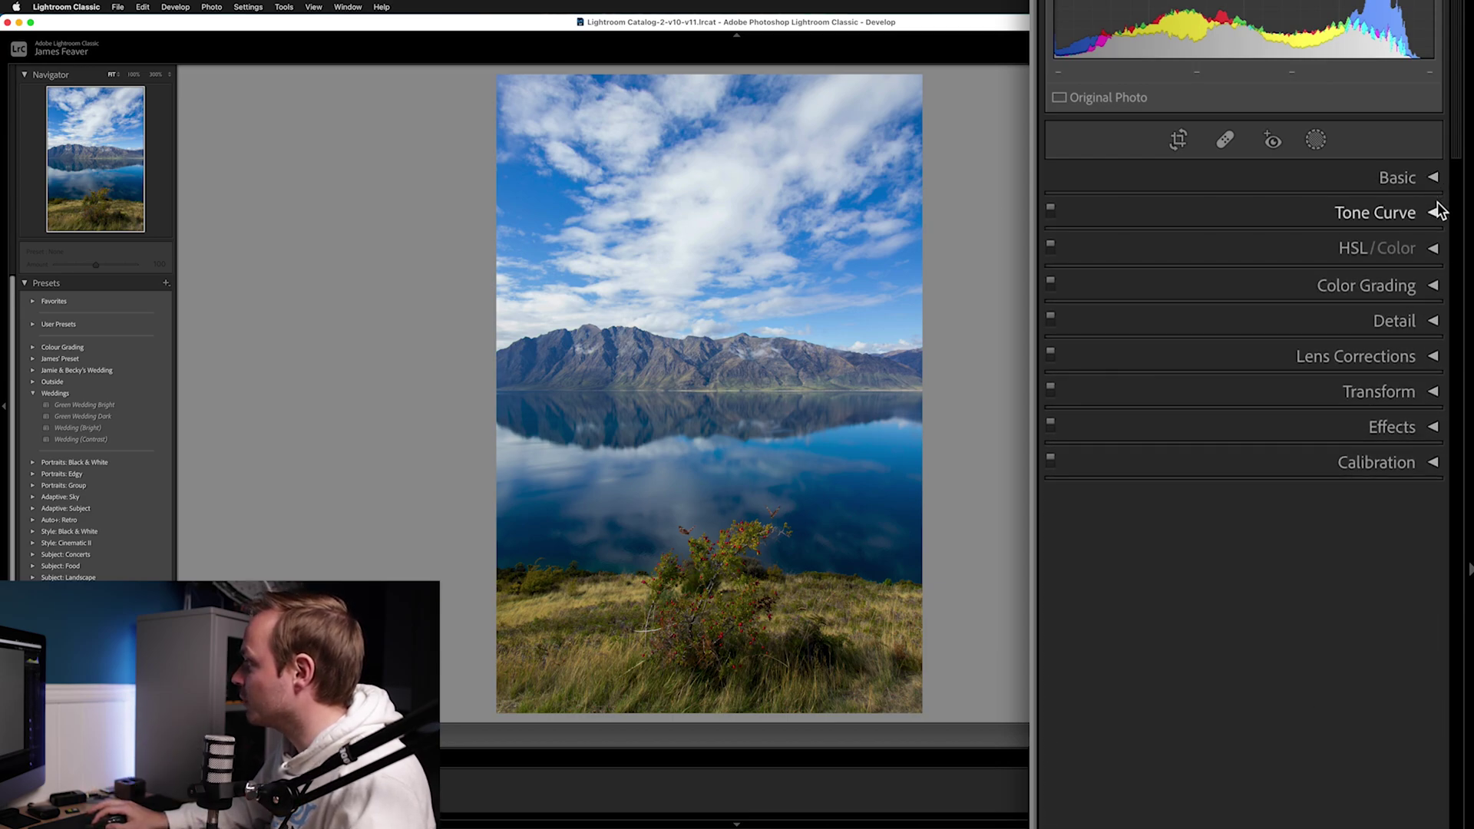
# Shape the parametric tone curve with Darks at −19 and Shadows at +21, leaving the Tone Curve section collapsed.
pyautogui.click(1434, 214)
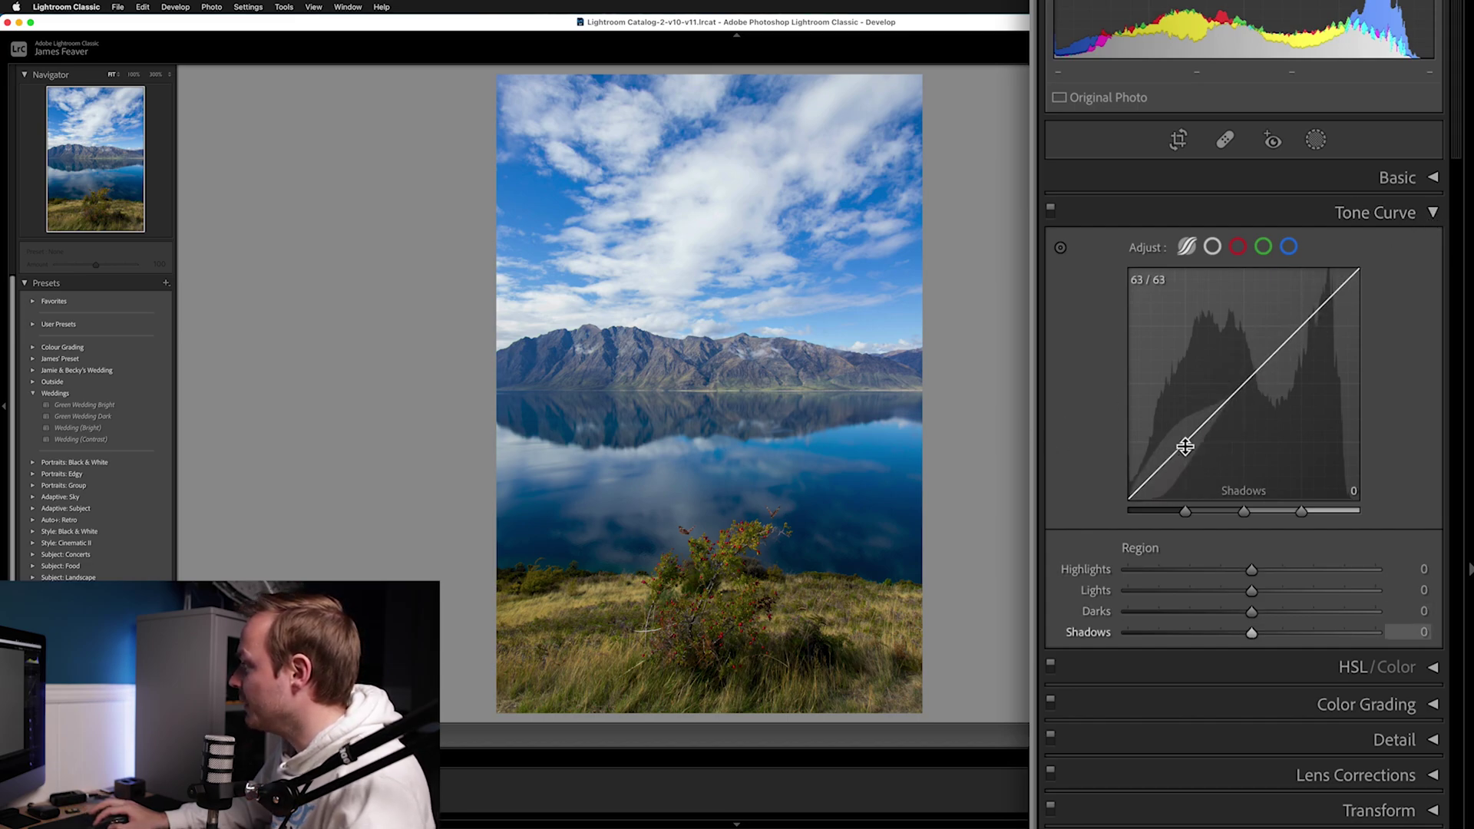
pyautogui.moveTo(1187, 440); pyautogui.dragTo(1187, 445)
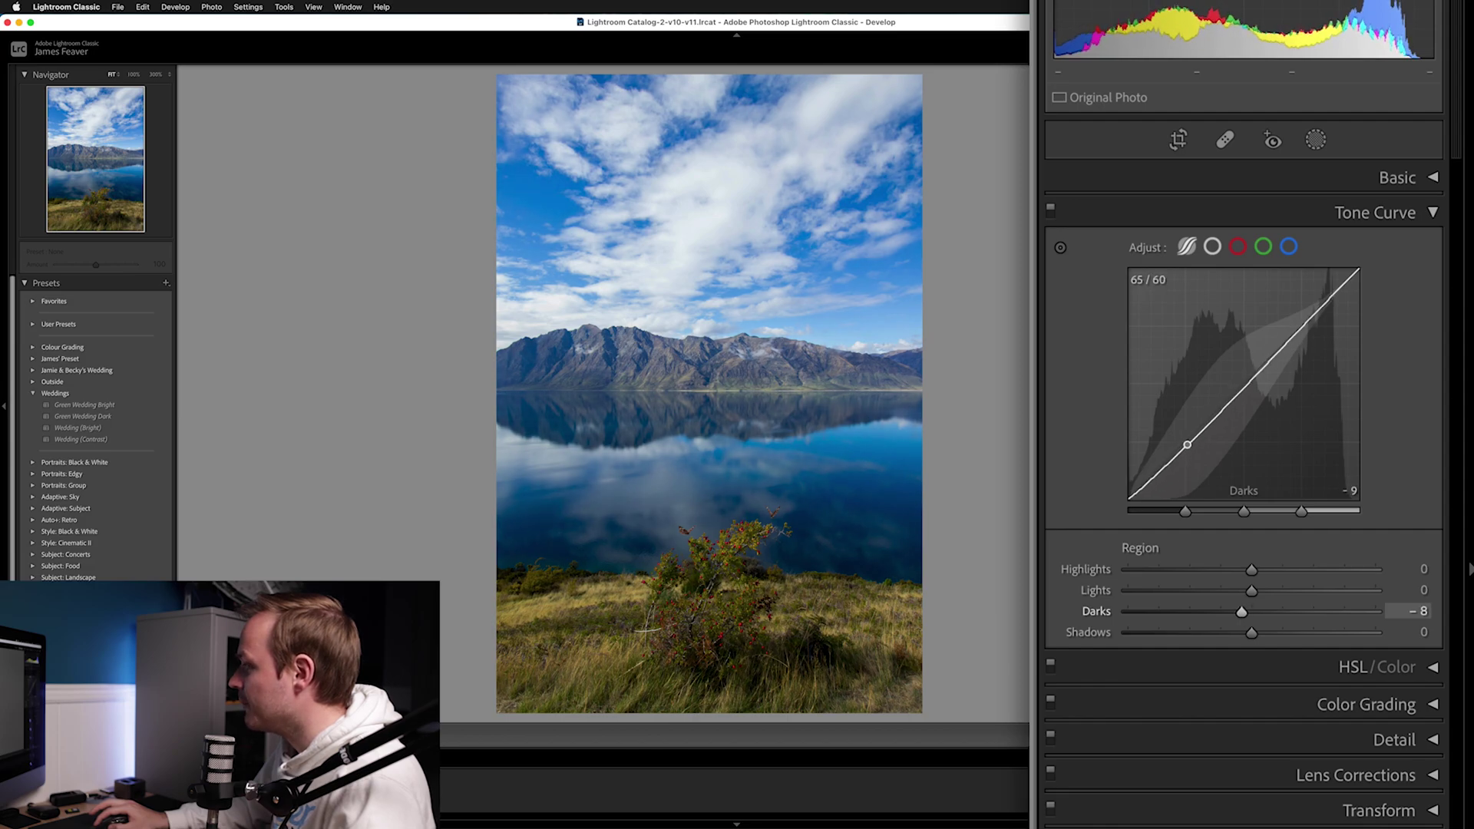
pyautogui.moveTo(1129, 501); pyautogui.dragTo(1129, 472)
pyautogui.moveTo(1296, 631); pyautogui.dragTo(1320, 631)
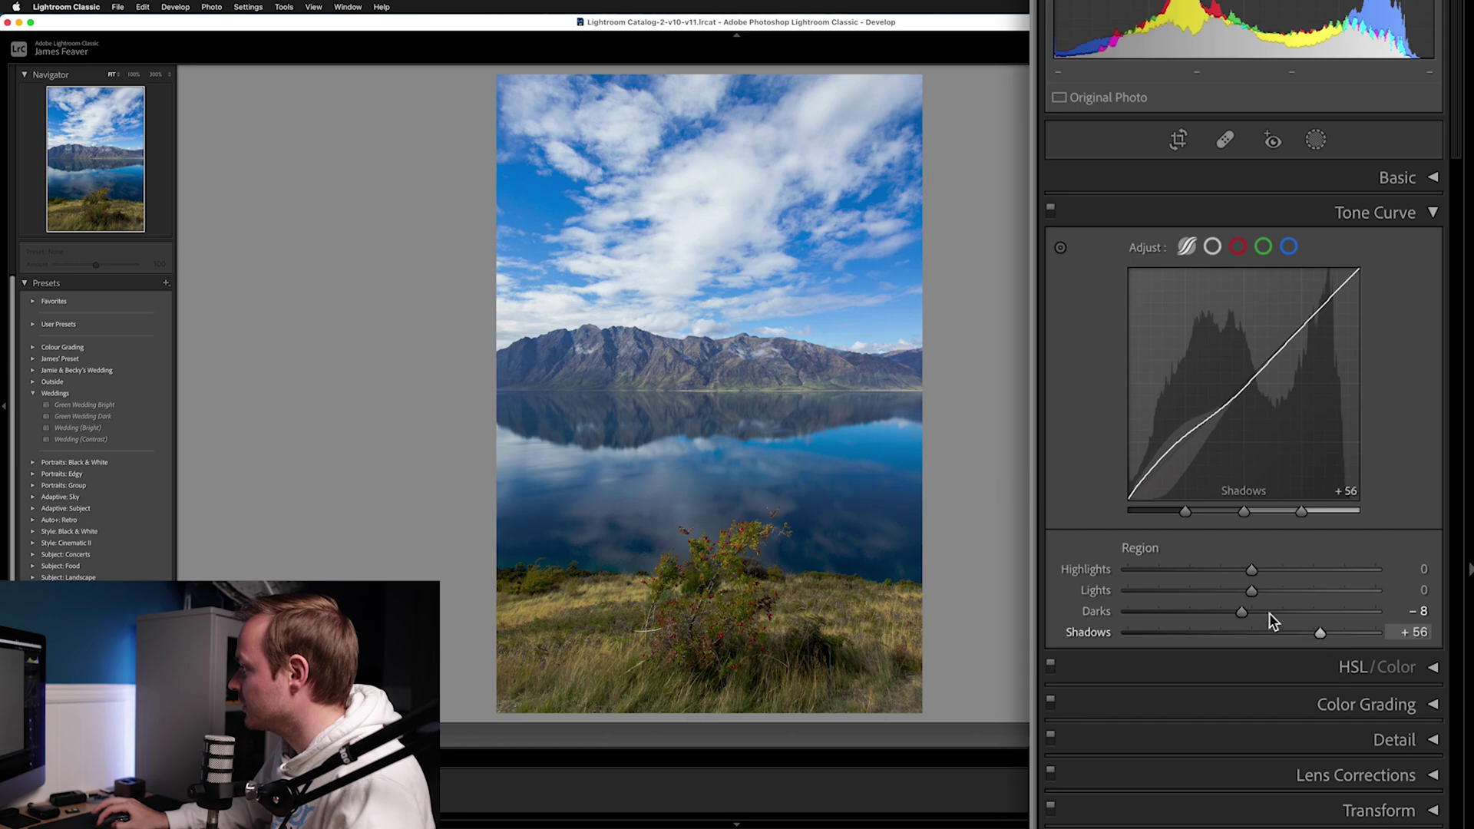
pyautogui.moveTo(1239, 612)
pyautogui.mouseDown()
pyautogui.moveTo(1194, 612)
pyautogui.moveTo(1228, 611)
pyautogui.mouseUp()
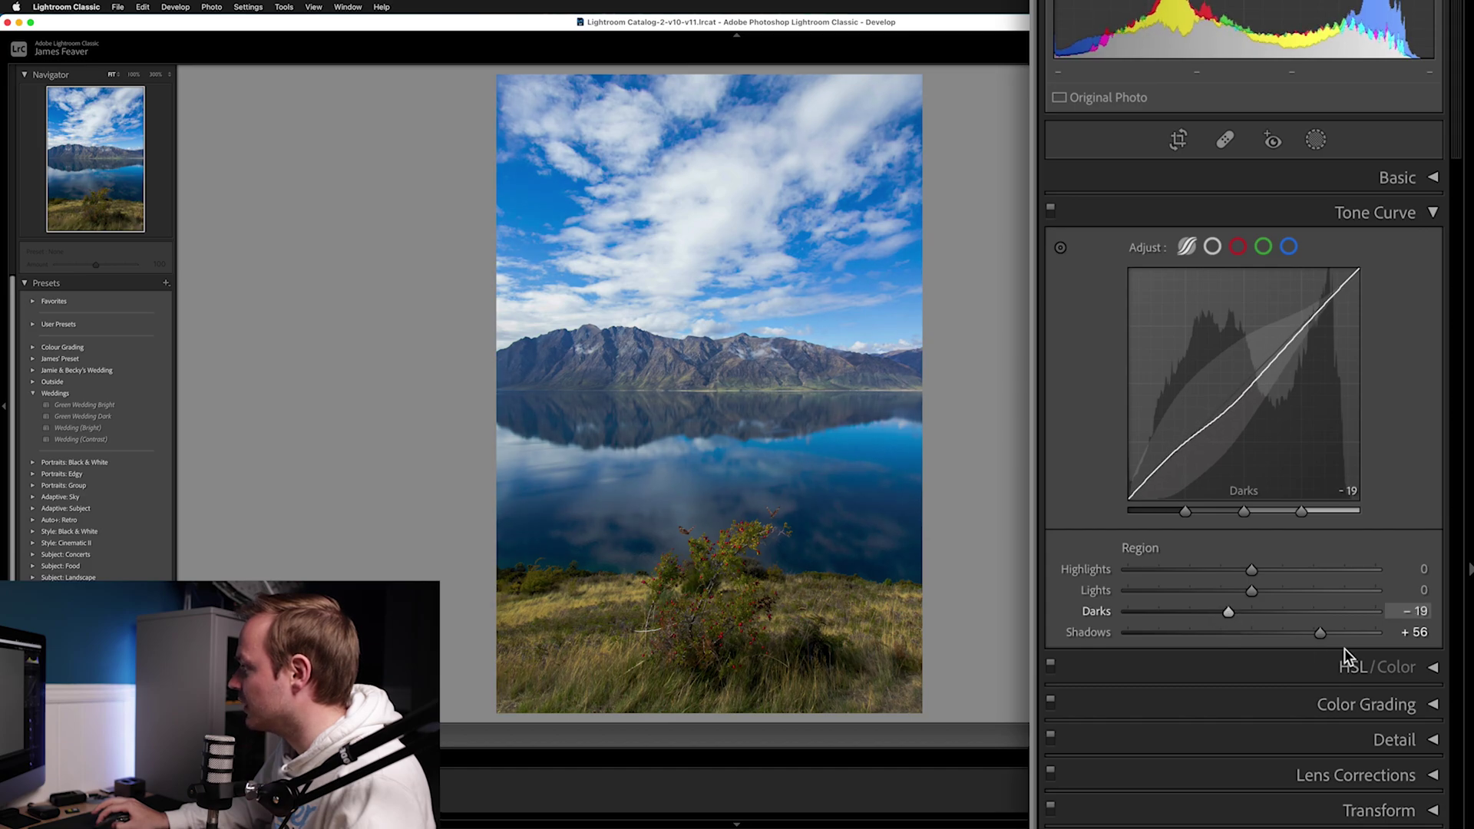
pyautogui.moveTo(1319, 632); pyautogui.dragTo(1276, 632)
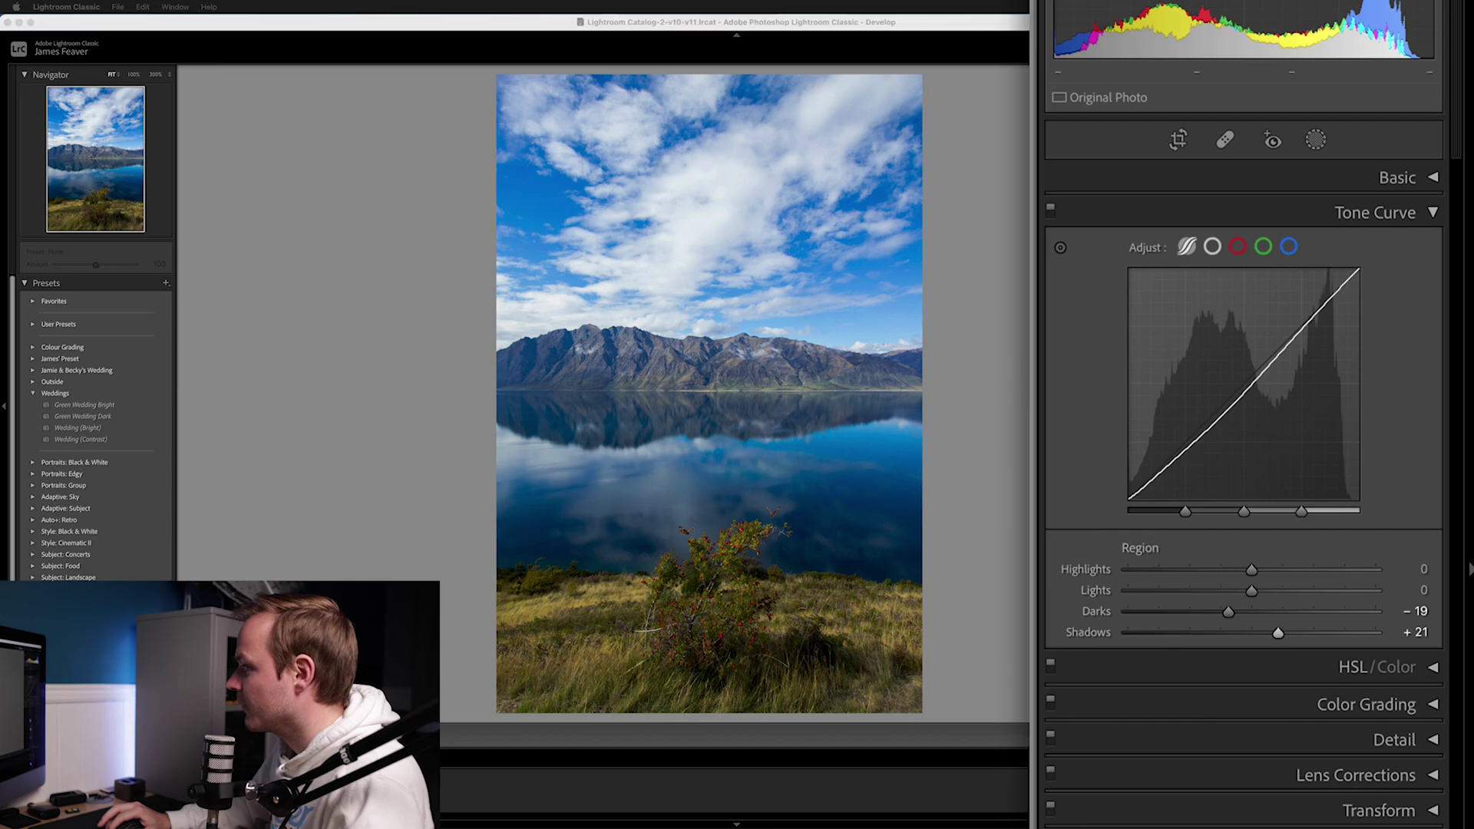
pyautogui.click(283, 422)
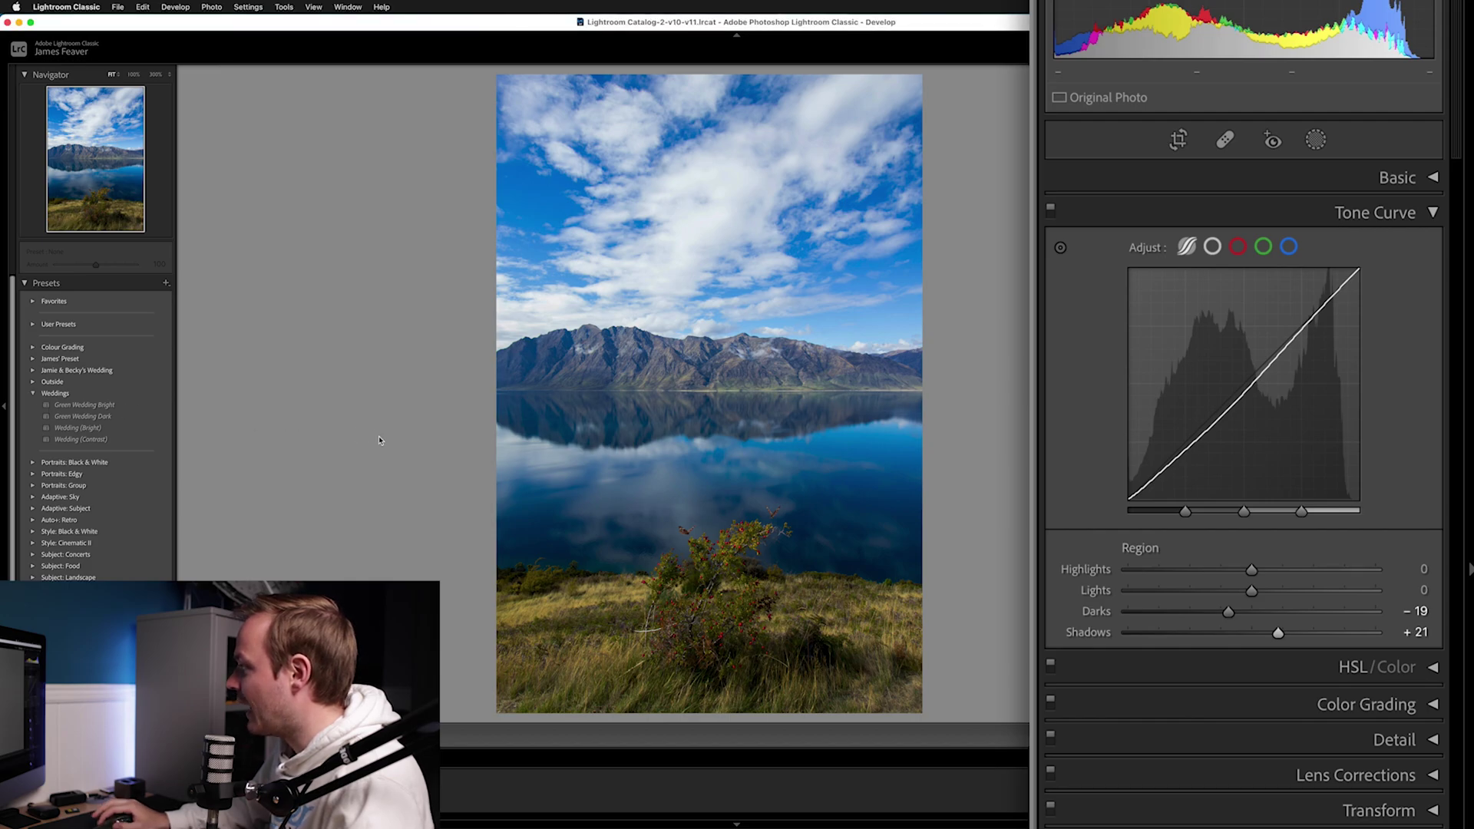
pyautogui.click(1432, 211)
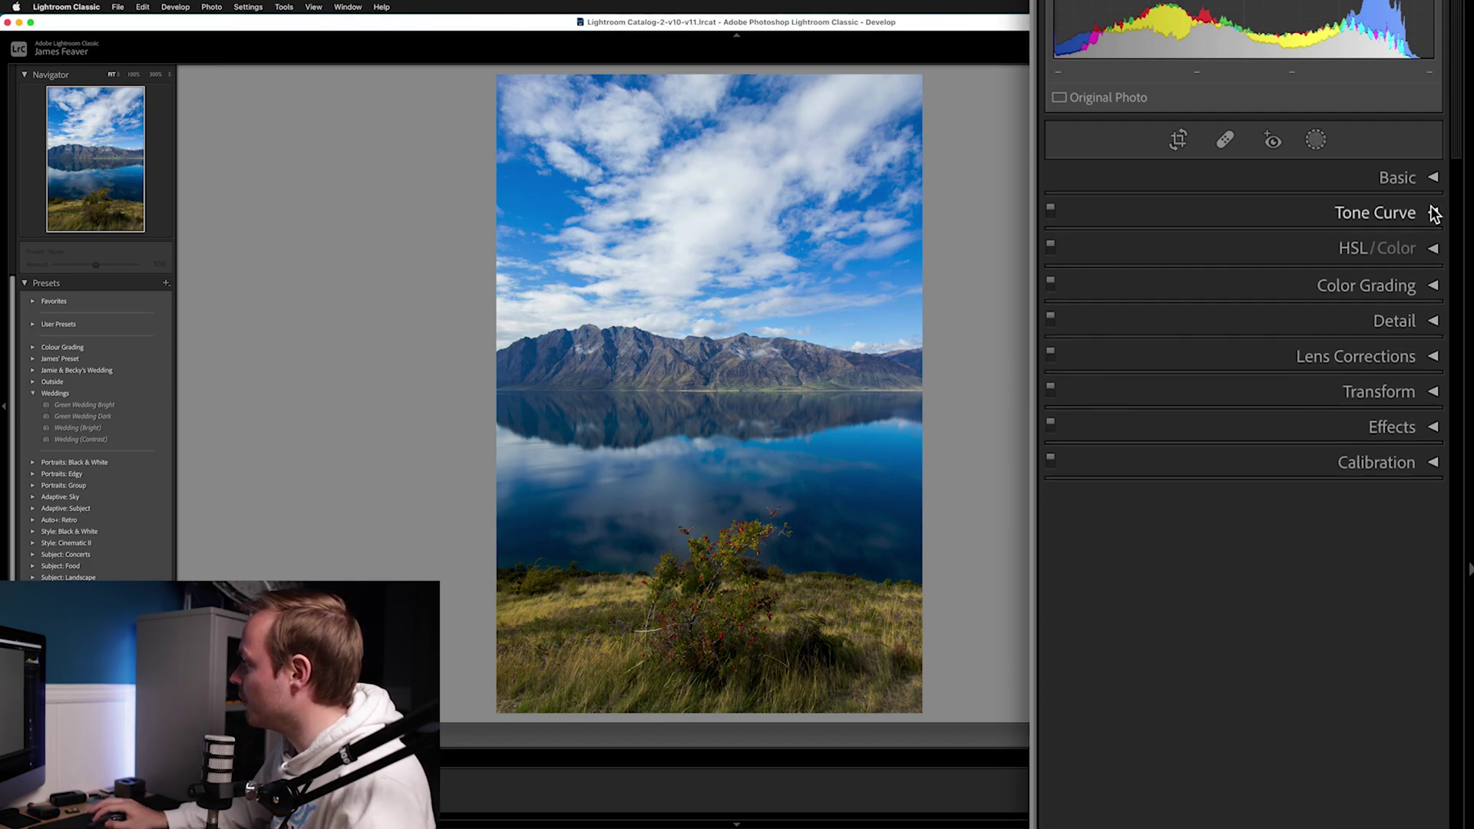
# Set the HSL hue of Red to +20 and Orange to −15.
pyautogui.click(1432, 247)
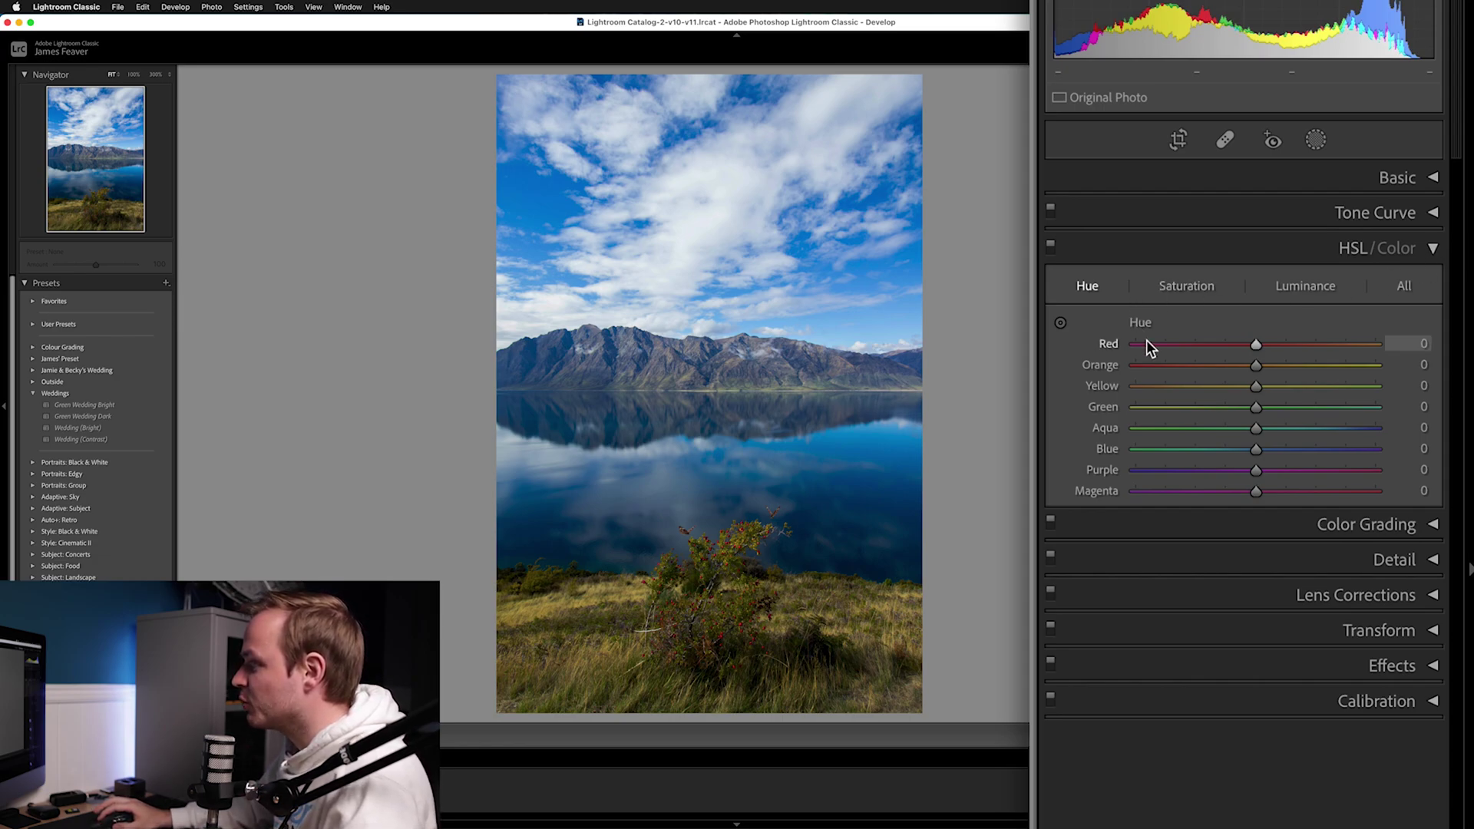
pyautogui.moveTo(1258, 344); pyautogui.dragTo(1269, 347)
pyautogui.click(1420, 345)
pyautogui.write('20')
pyautogui.press('Return')
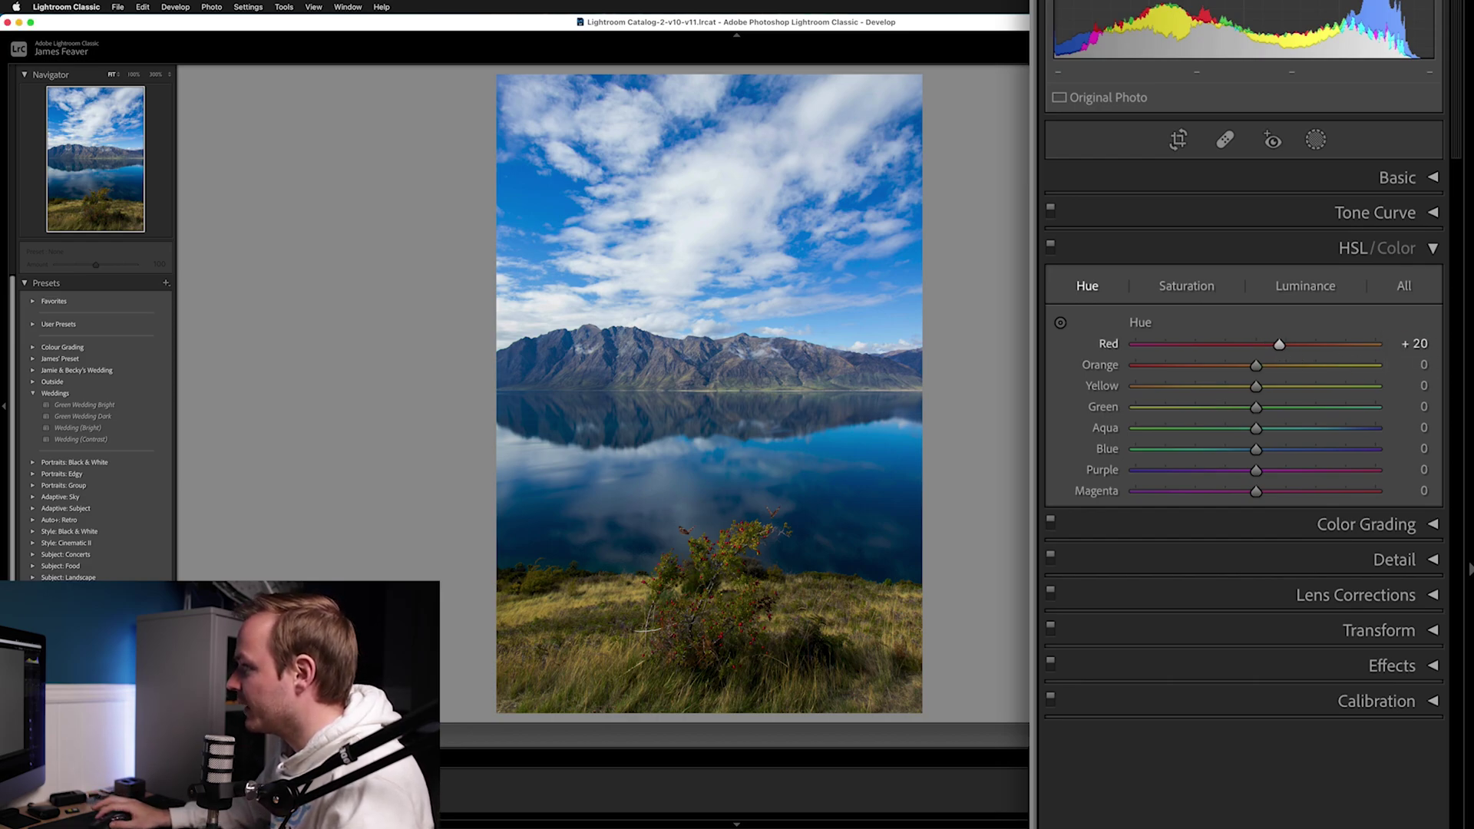
pyautogui.click(1420, 366)
pyautogui.write('-')
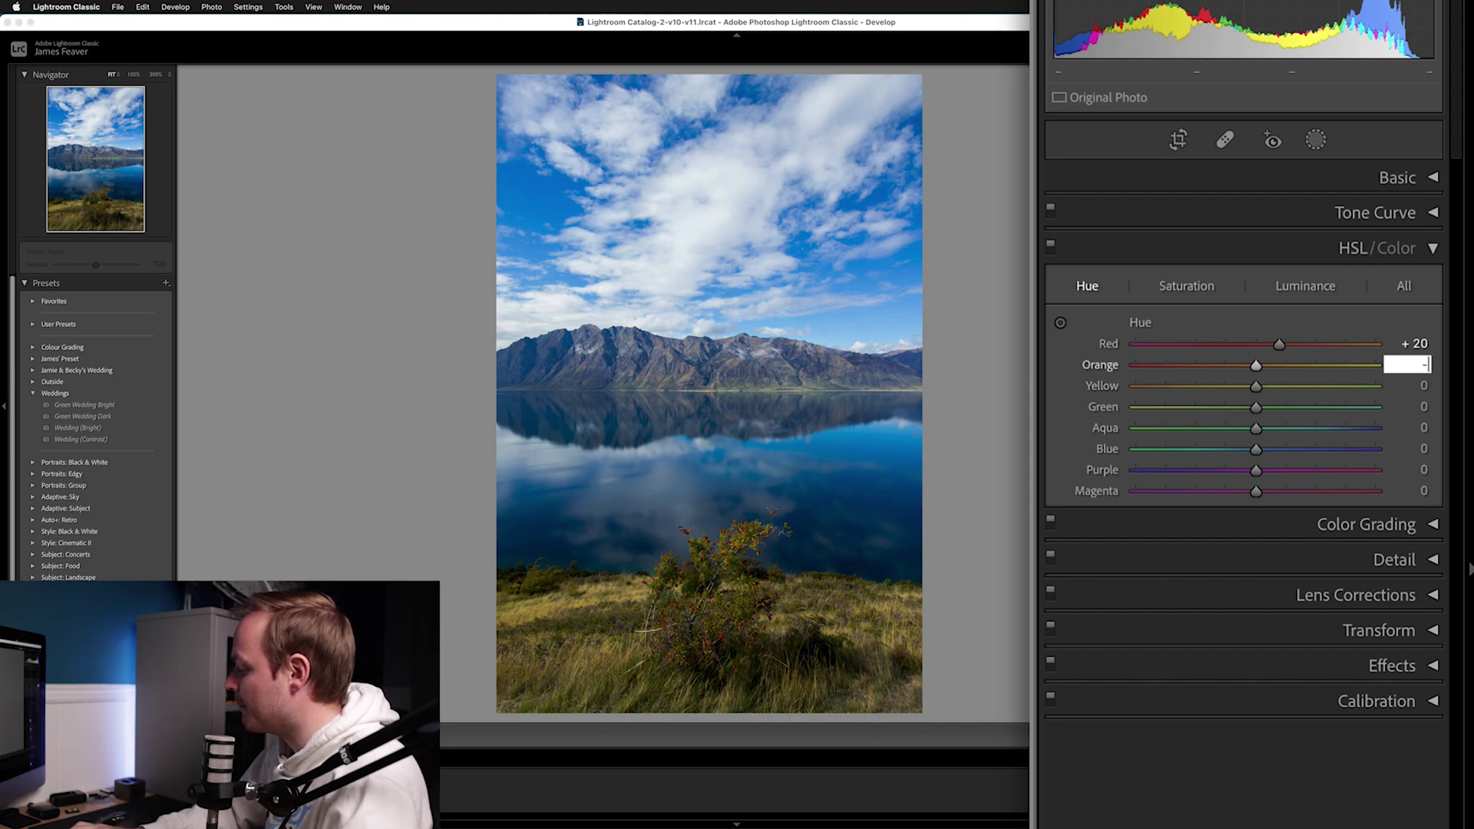
pyautogui.write('15')
pyautogui.press('Return')
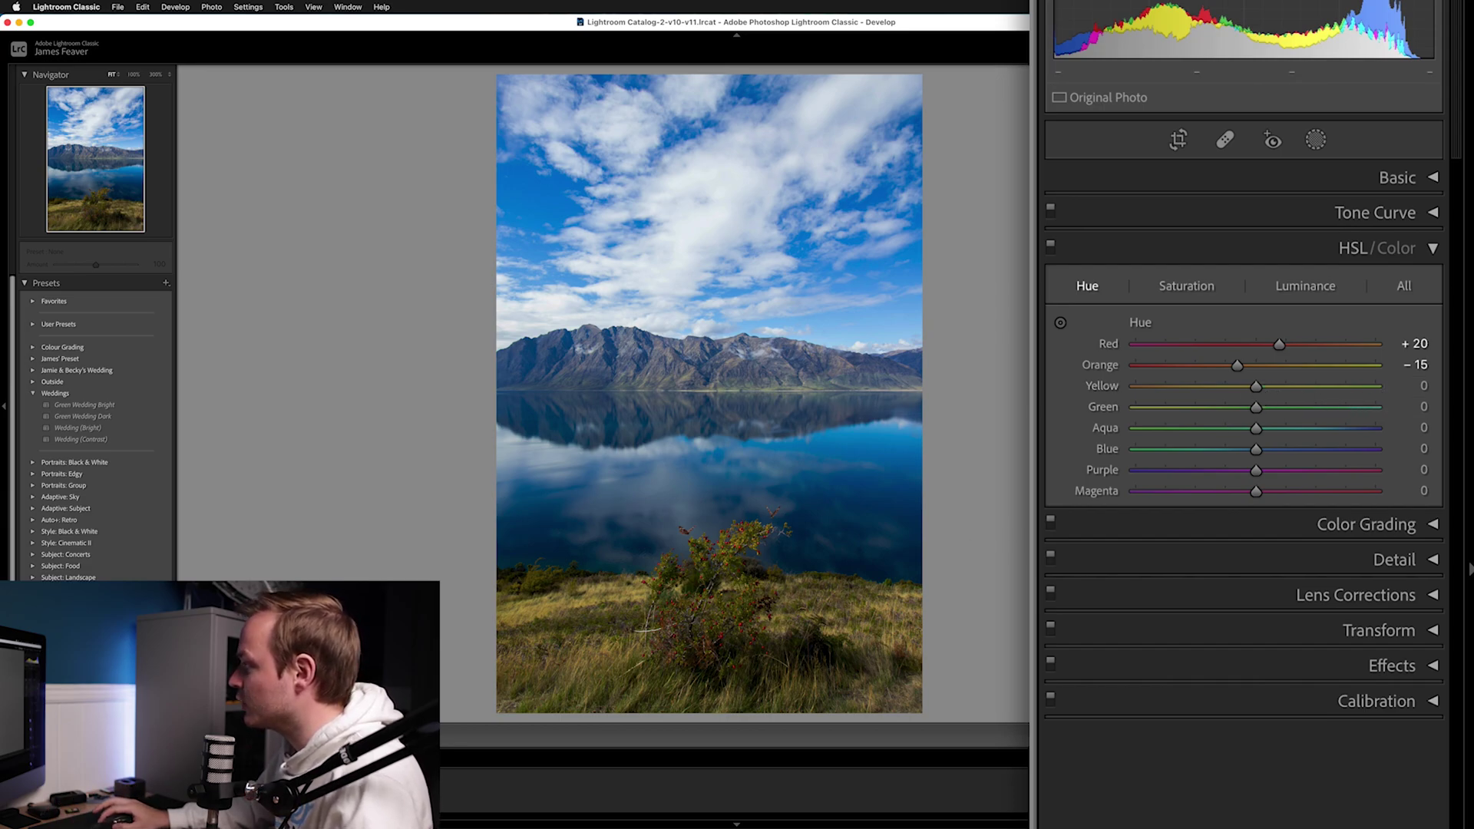
# Set the HSL hue of Yellow to −70, Green to +60, Aqua to −35 and Blue to −30.
pyautogui.moveTo(1255, 387); pyautogui.dragTo(1173, 385)
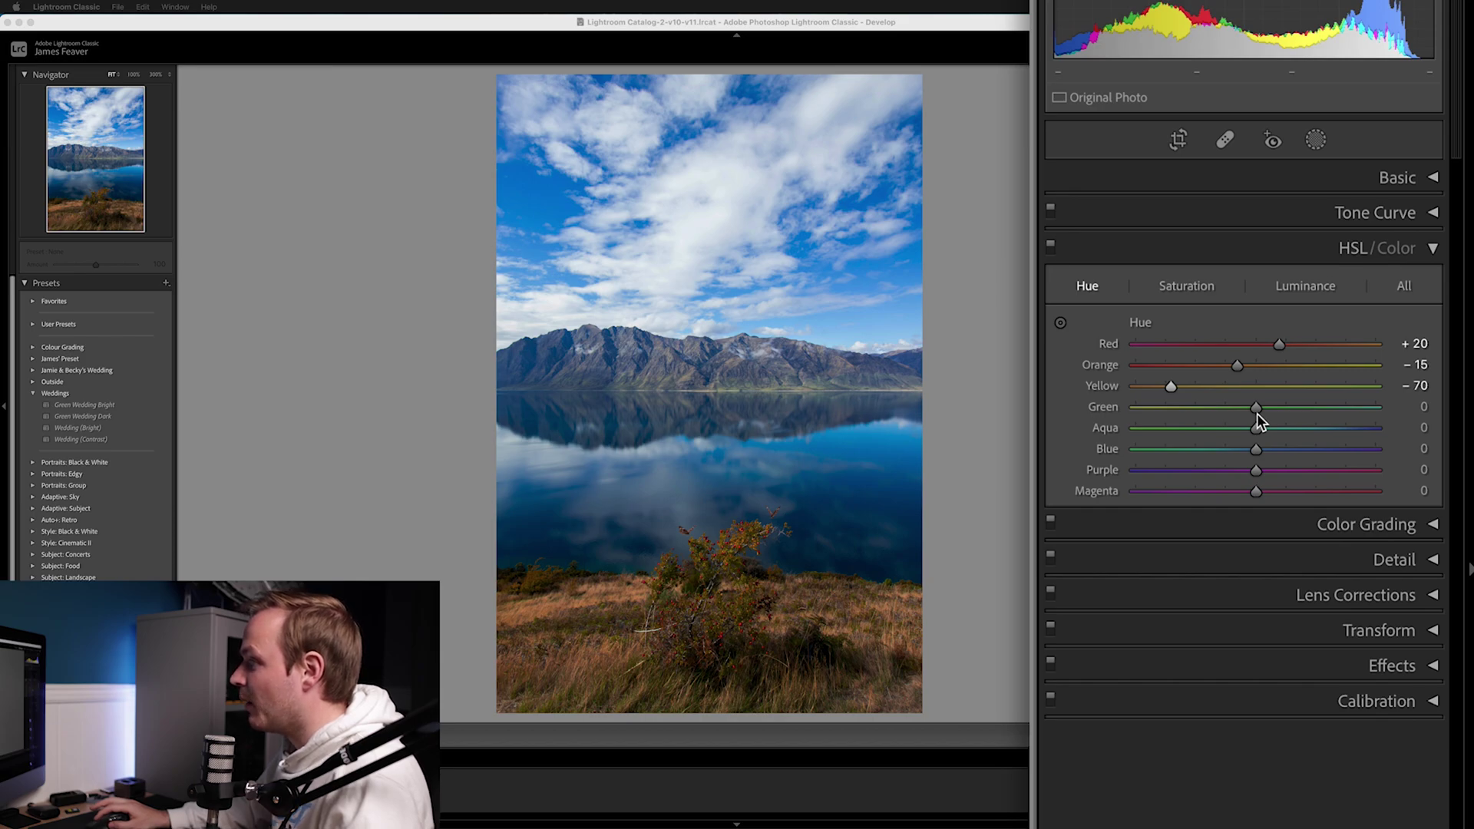
pyautogui.moveTo(1256, 409); pyautogui.dragTo(1328, 408)
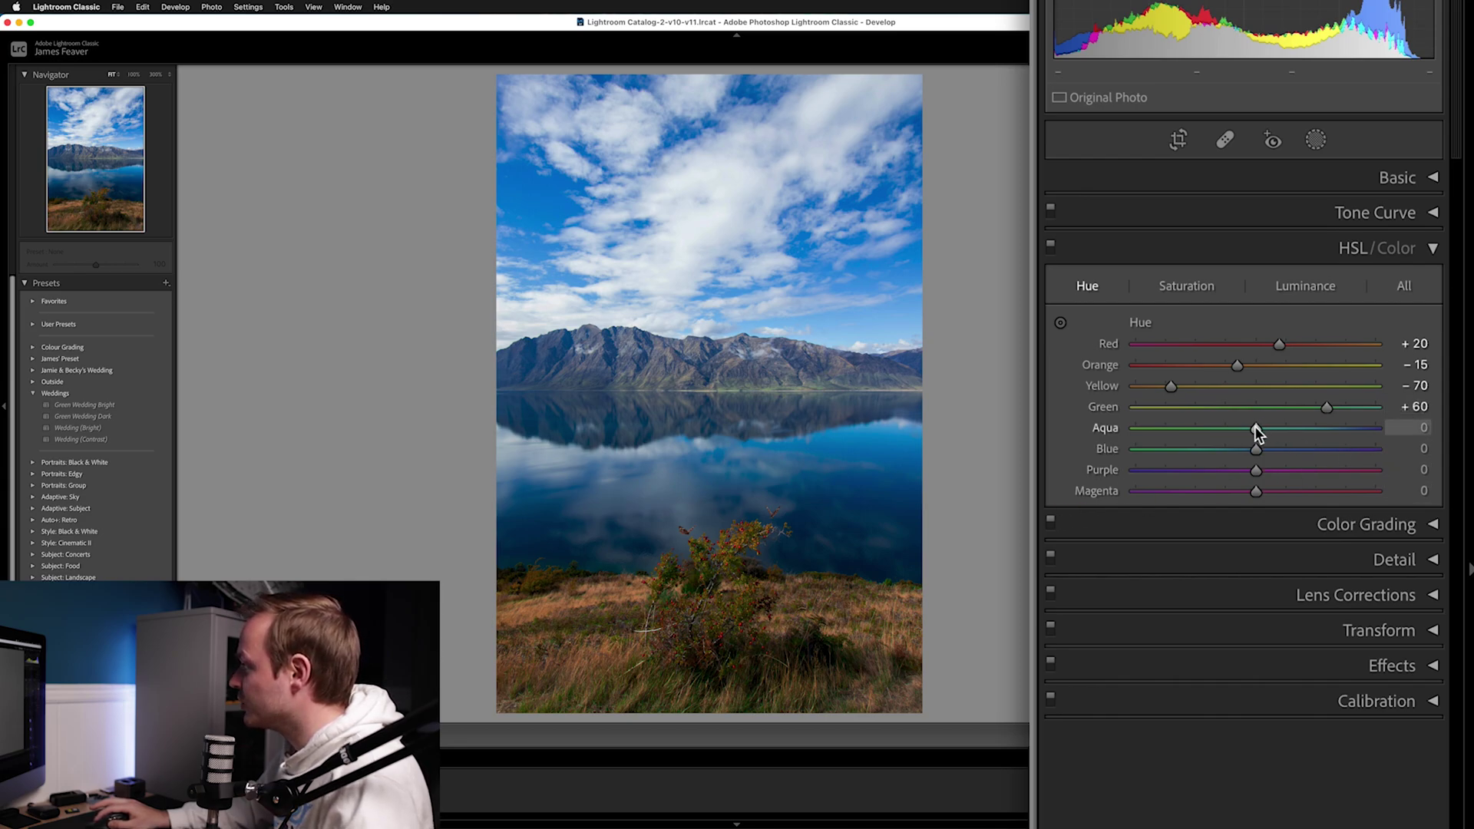
pyautogui.moveTo(1257, 434); pyautogui.dragTo(1204, 436)
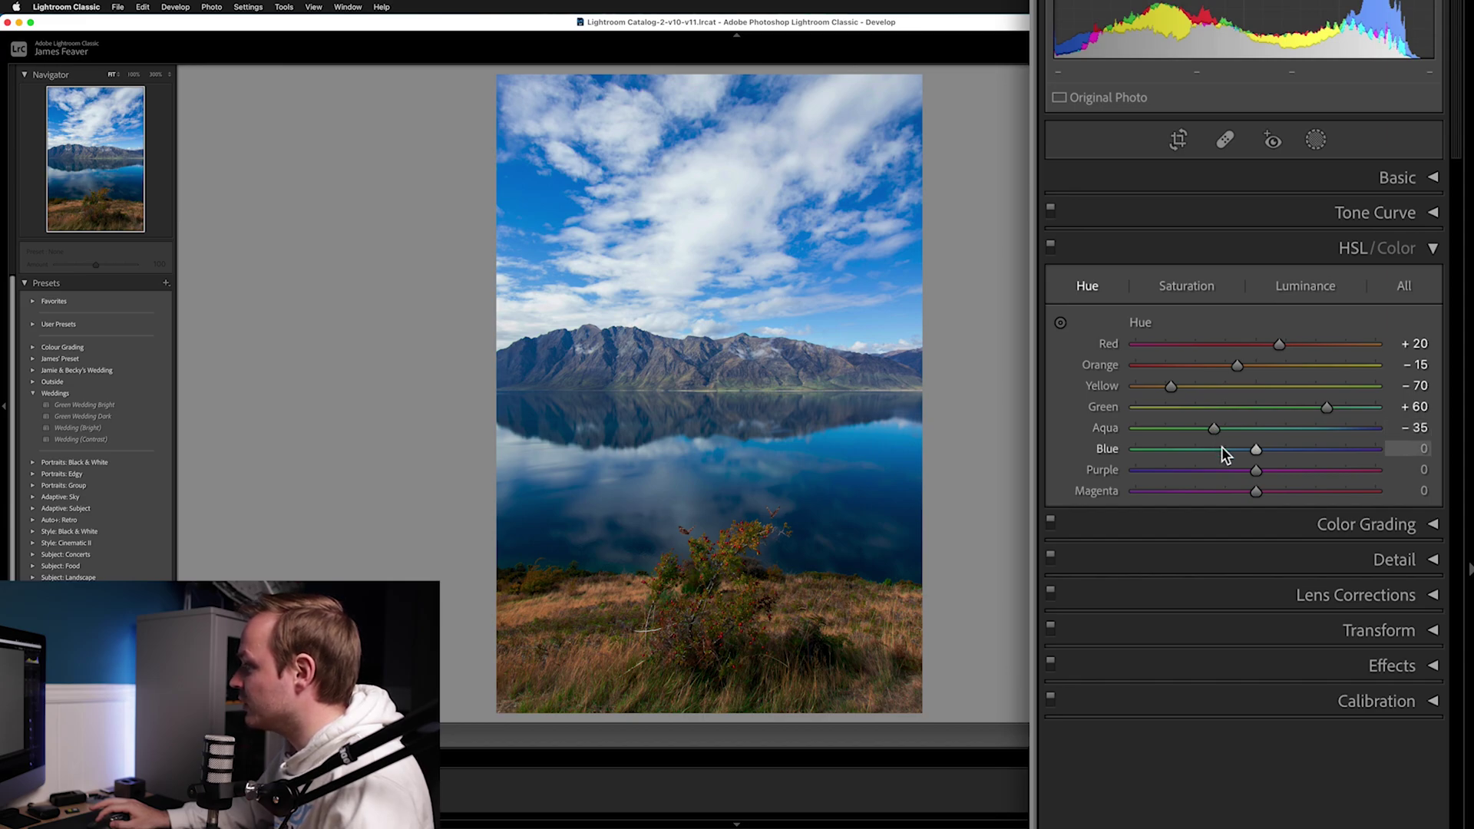
pyautogui.moveTo(1256, 449); pyautogui.dragTo(1219, 445)
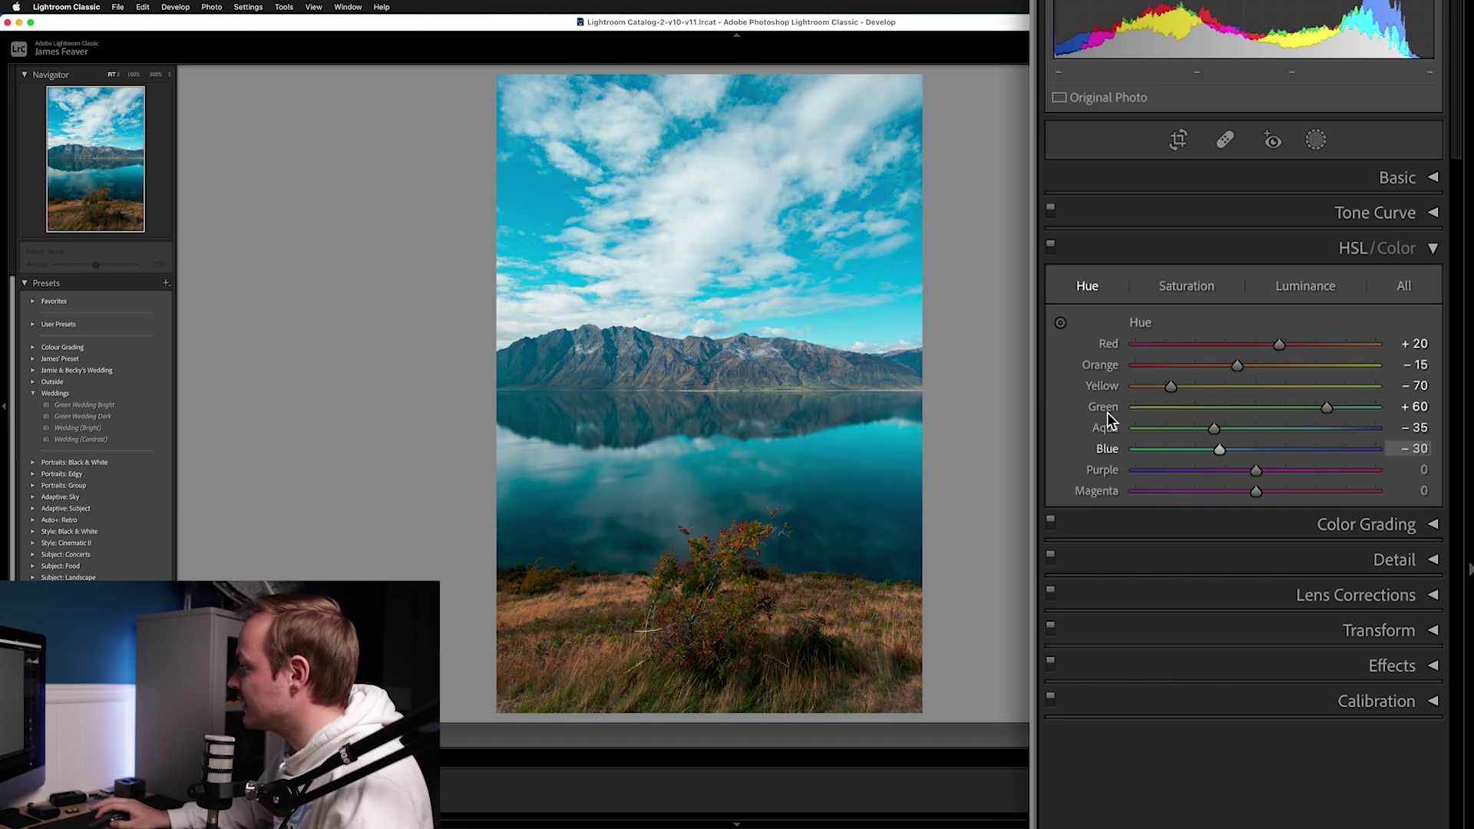
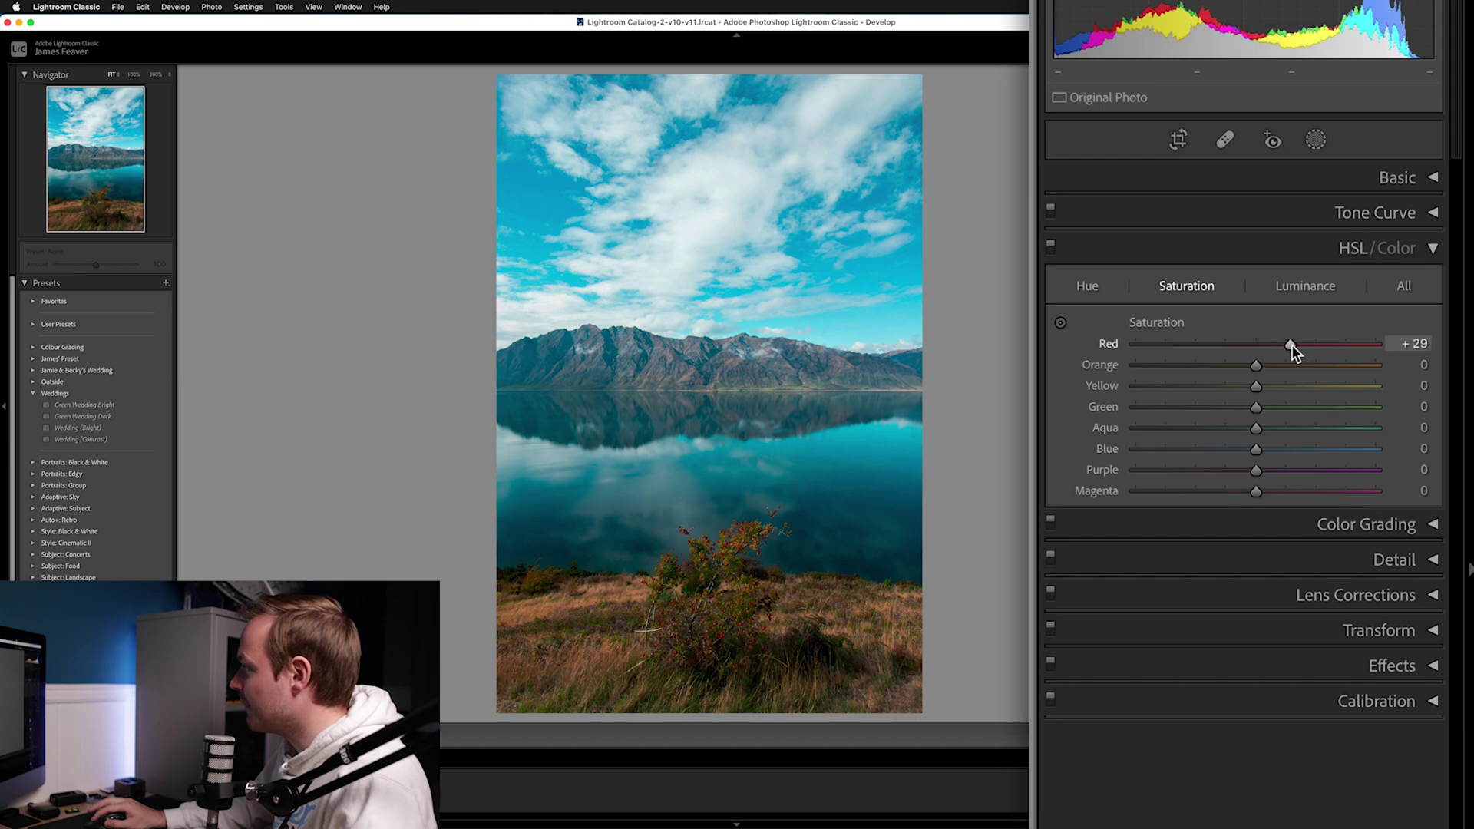
# Set the HSL saturation of Red to +20 and Yellow to +25.
pyautogui.click(1405, 345)
pyautogui.write('20')
pyautogui.press('Return')
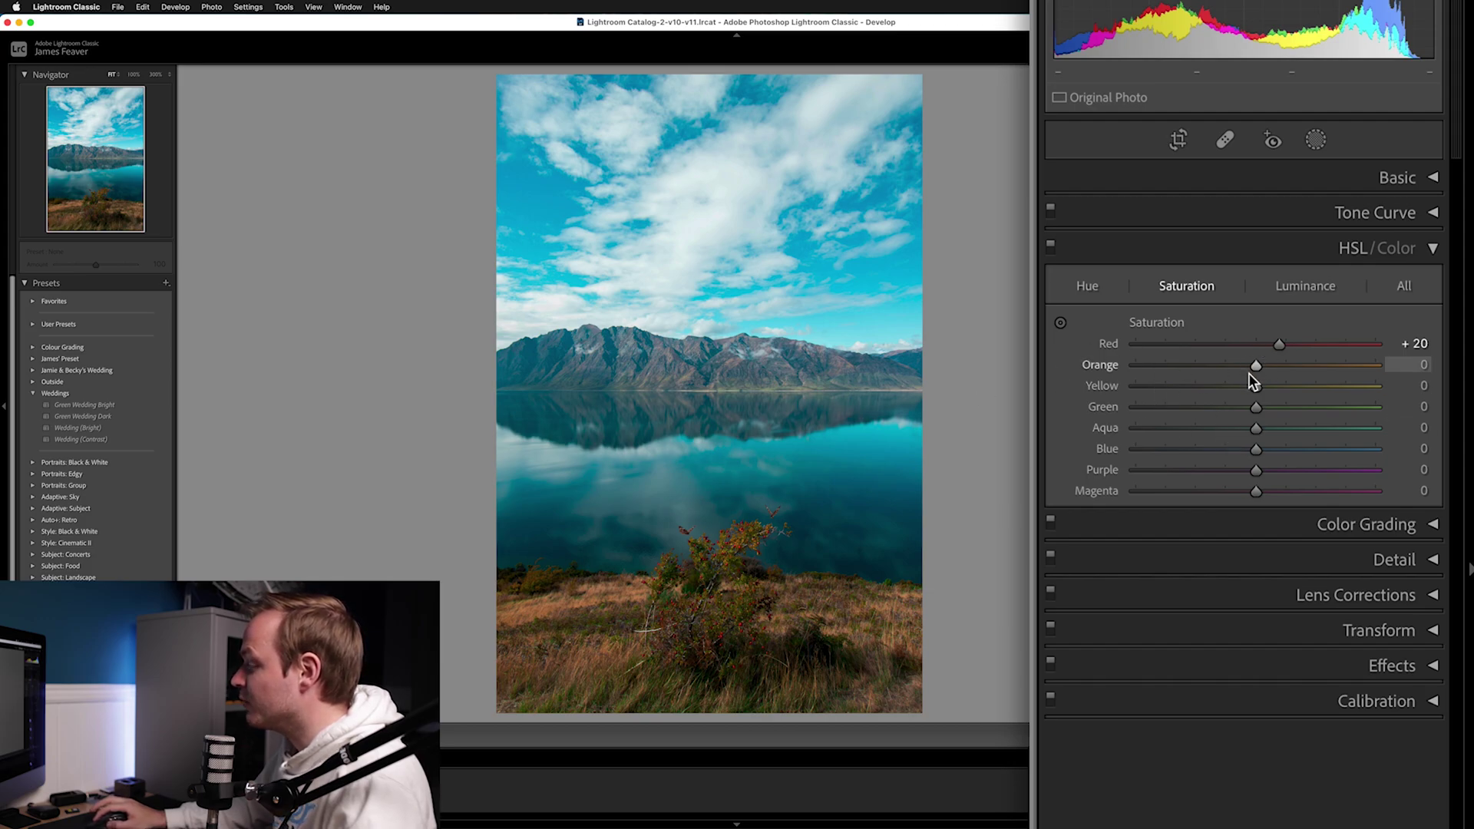
pyautogui.moveTo(1262, 387)
pyautogui.mouseDown()
pyautogui.moveTo(1300, 389)
pyautogui.moveTo(1282, 390)
pyautogui.mouseUp()
pyautogui.click(1411, 386)
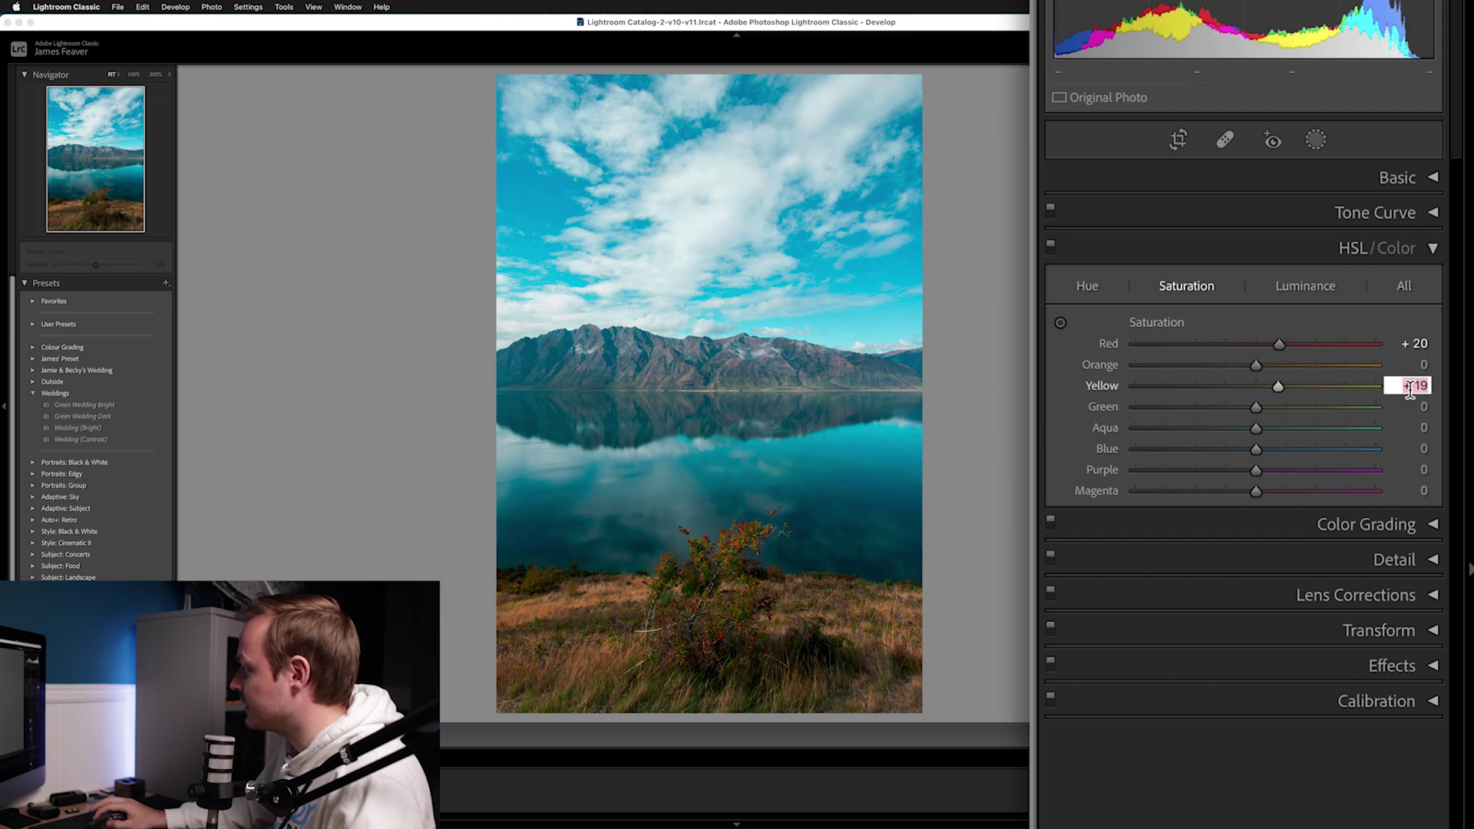
pyautogui.write('25')
pyautogui.press('Return')
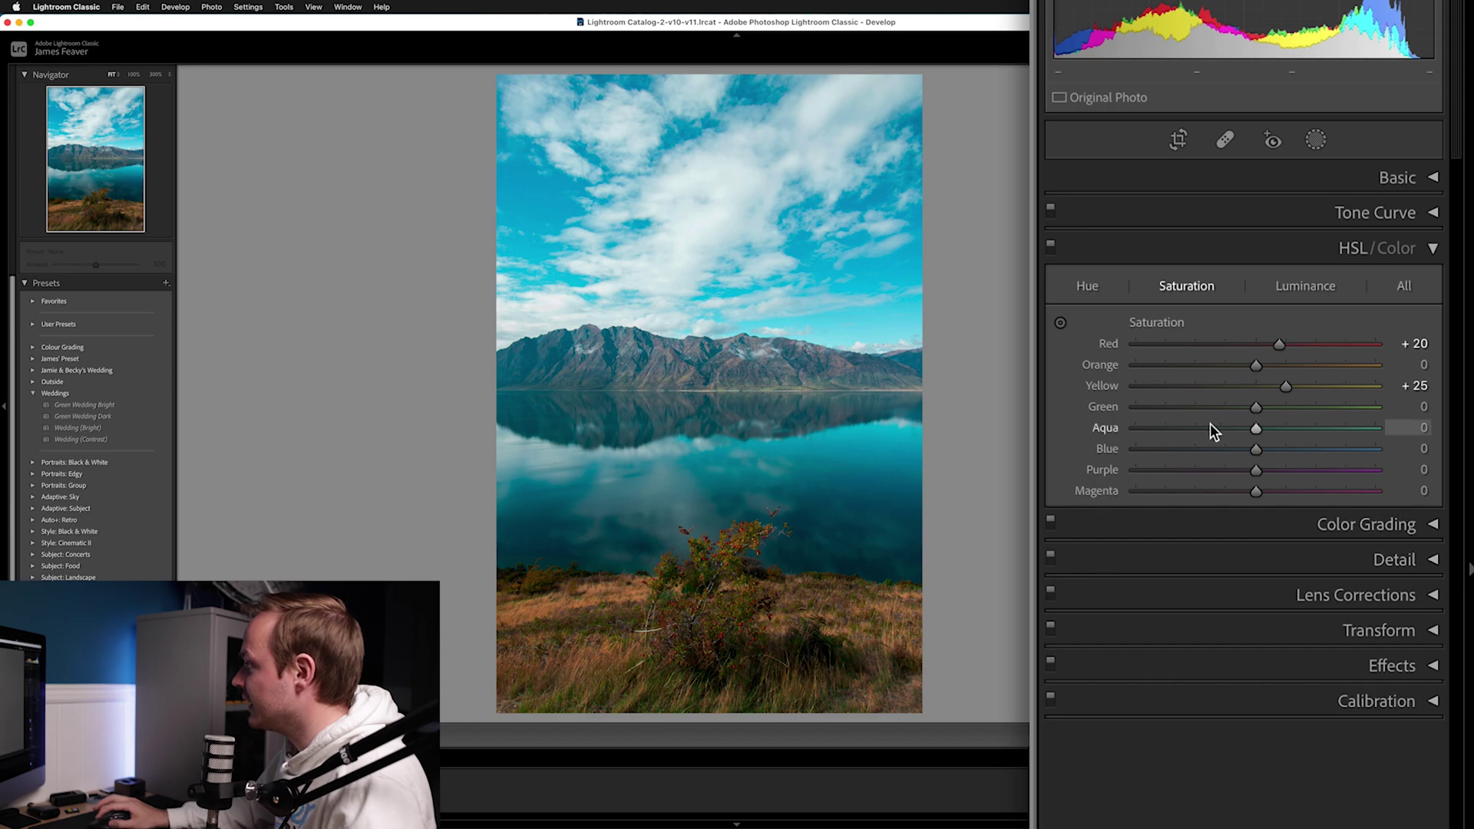
# Set the HSL saturation of Green to +50 and Aqua to −50.
pyautogui.moveTo(1256, 408); pyautogui.dragTo(1310, 406)
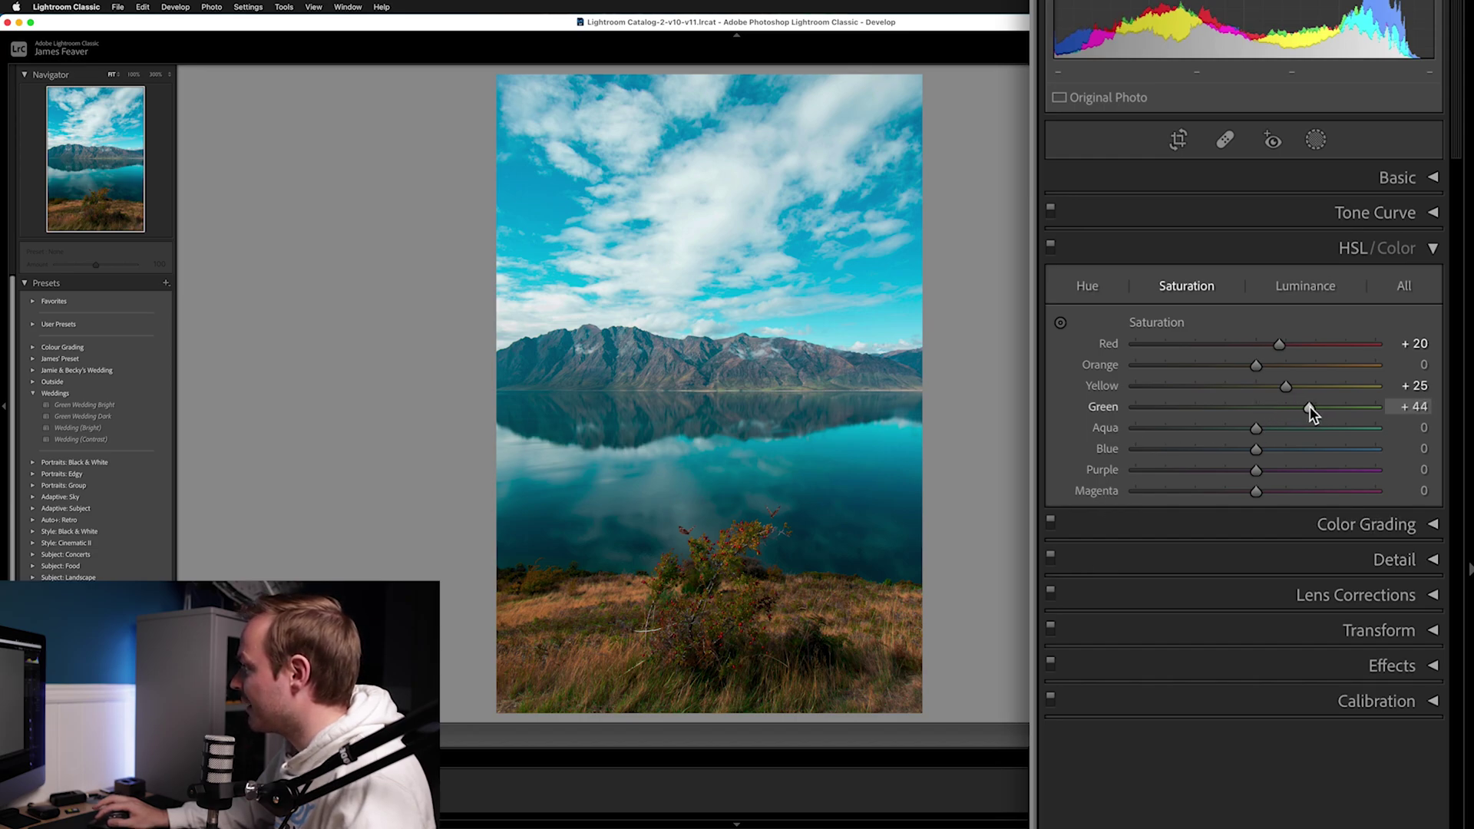
pyautogui.click(1407, 405)
pyautogui.write('50')
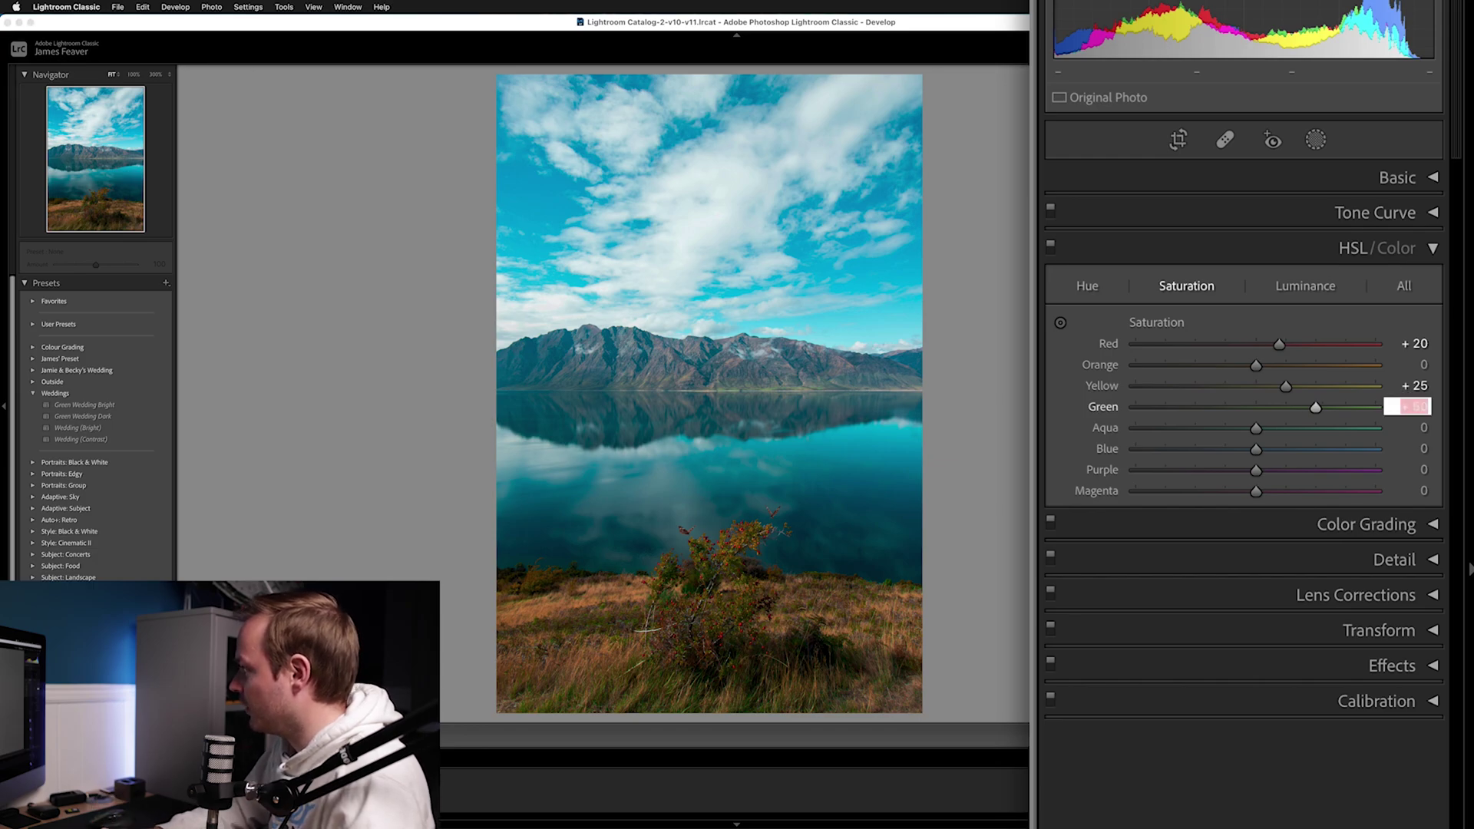
pyautogui.press('Return')
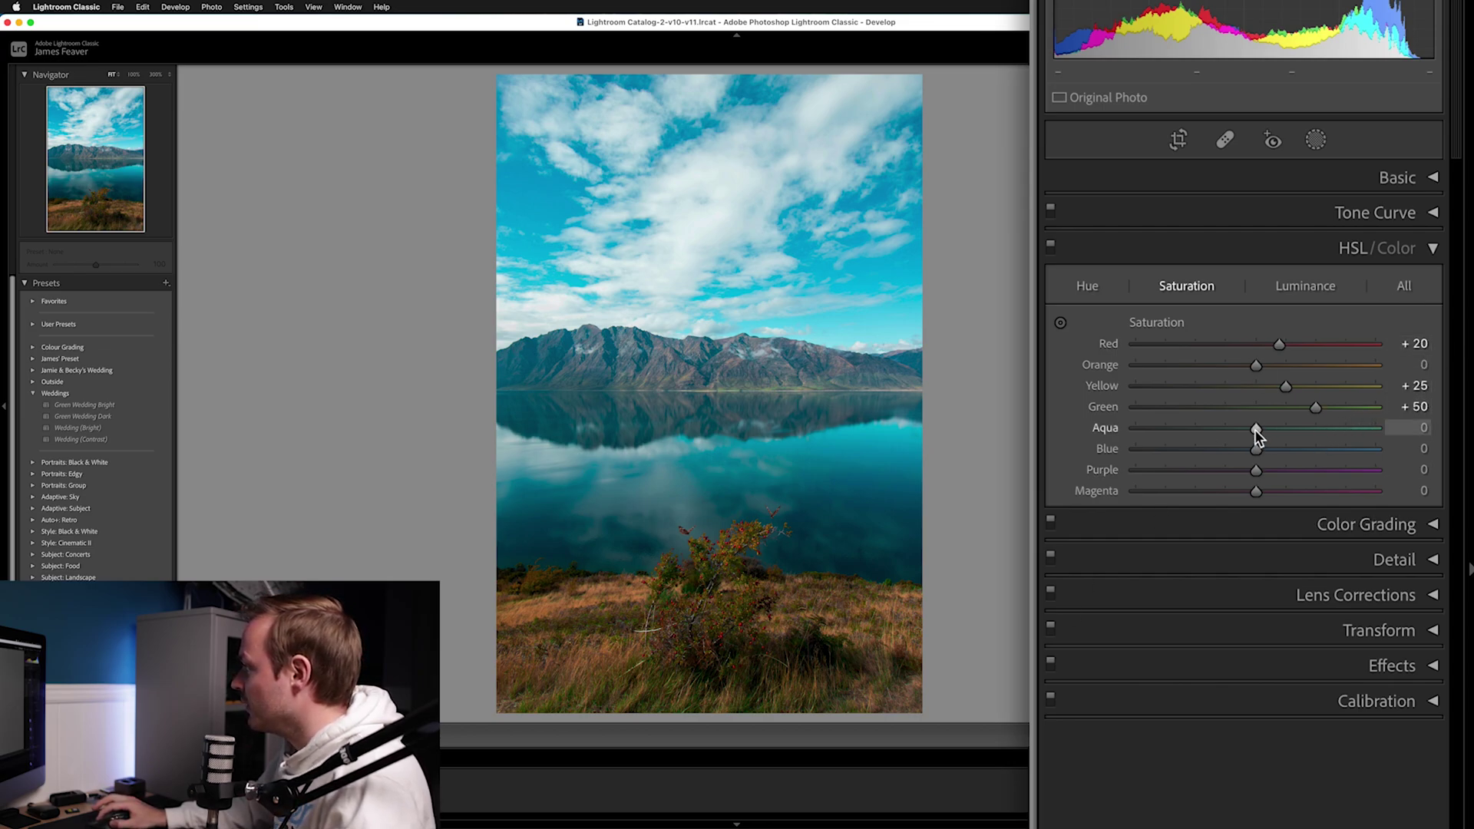
pyautogui.moveTo(1254, 430); pyautogui.dragTo(1190, 431)
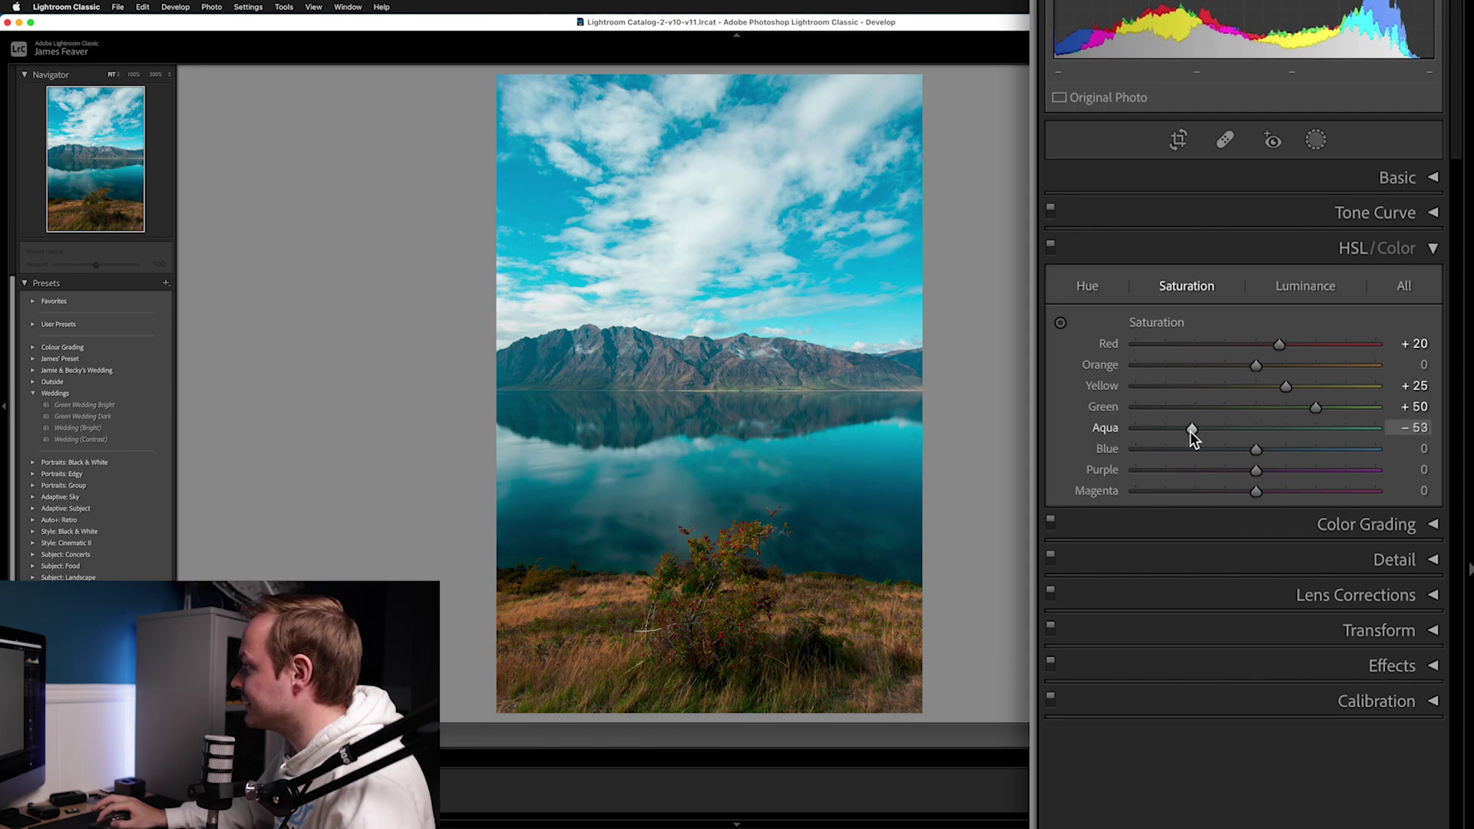
pyautogui.click(1423, 428)
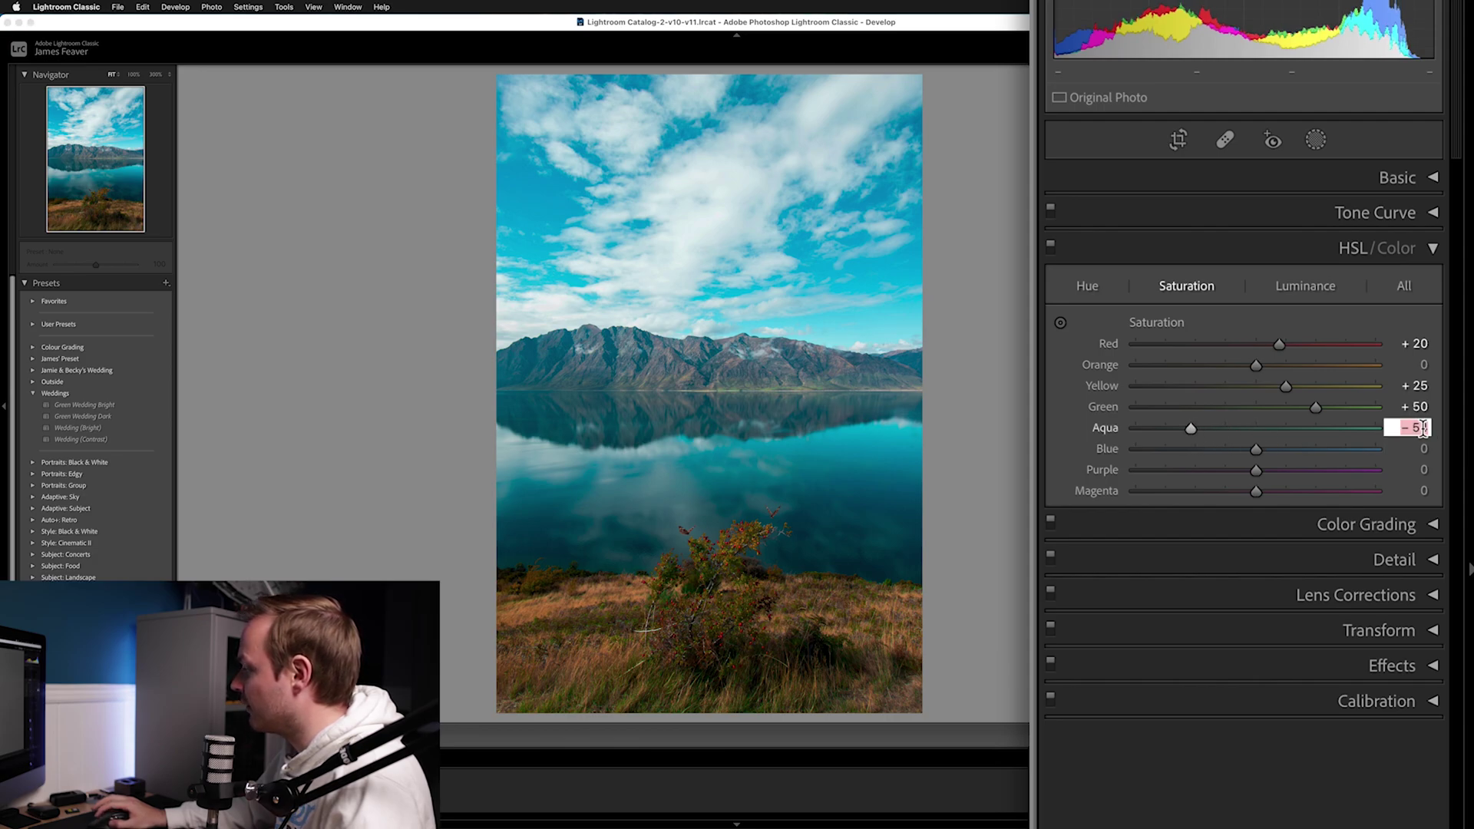
pyautogui.write('-50')
pyautogui.press('Return')
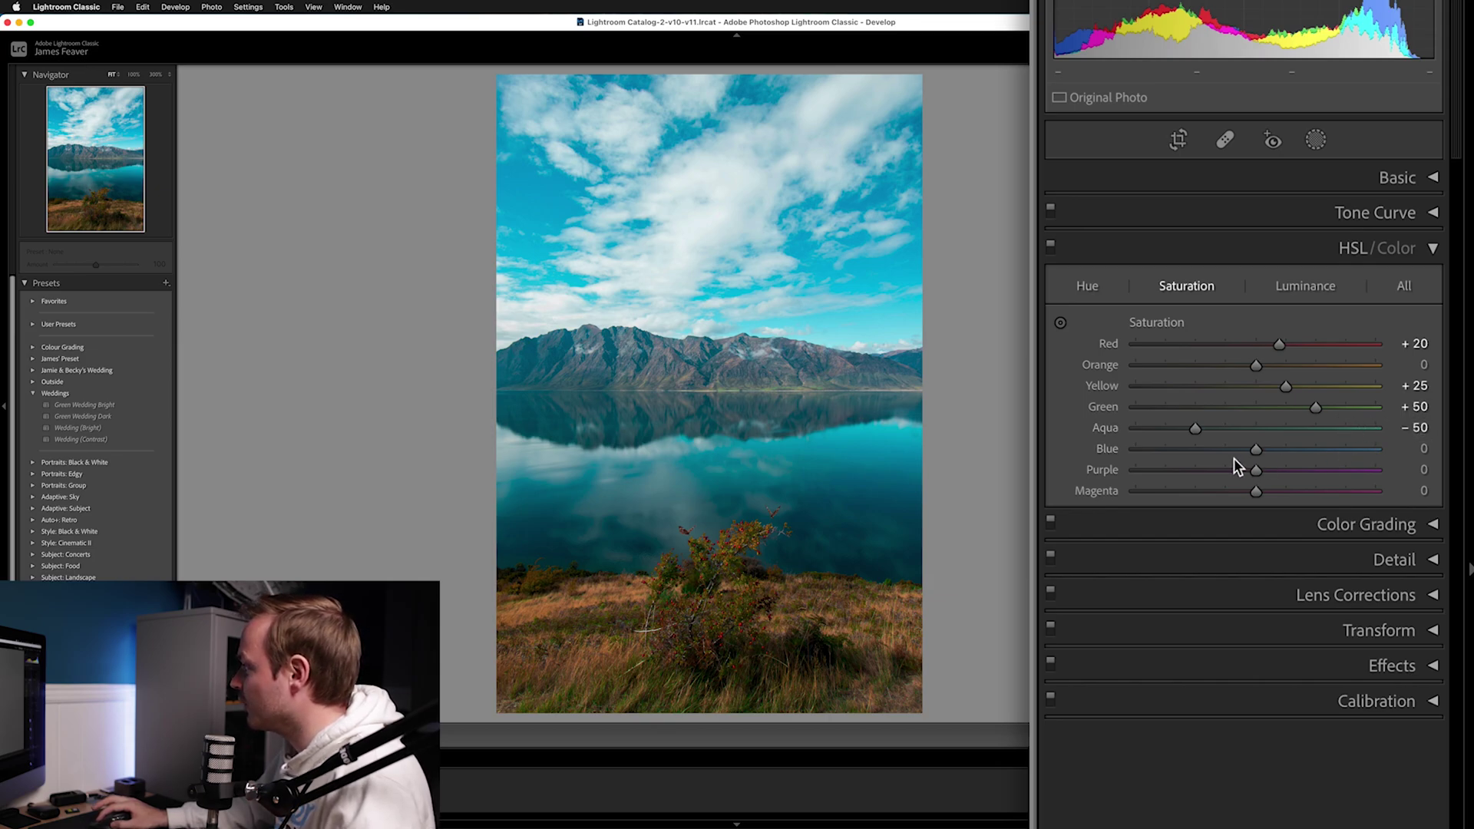
# Reduce the HSL saturation of Blue to −50, and ease it back to −40.
pyautogui.click(1417, 449)
pyautogui.write('-50')
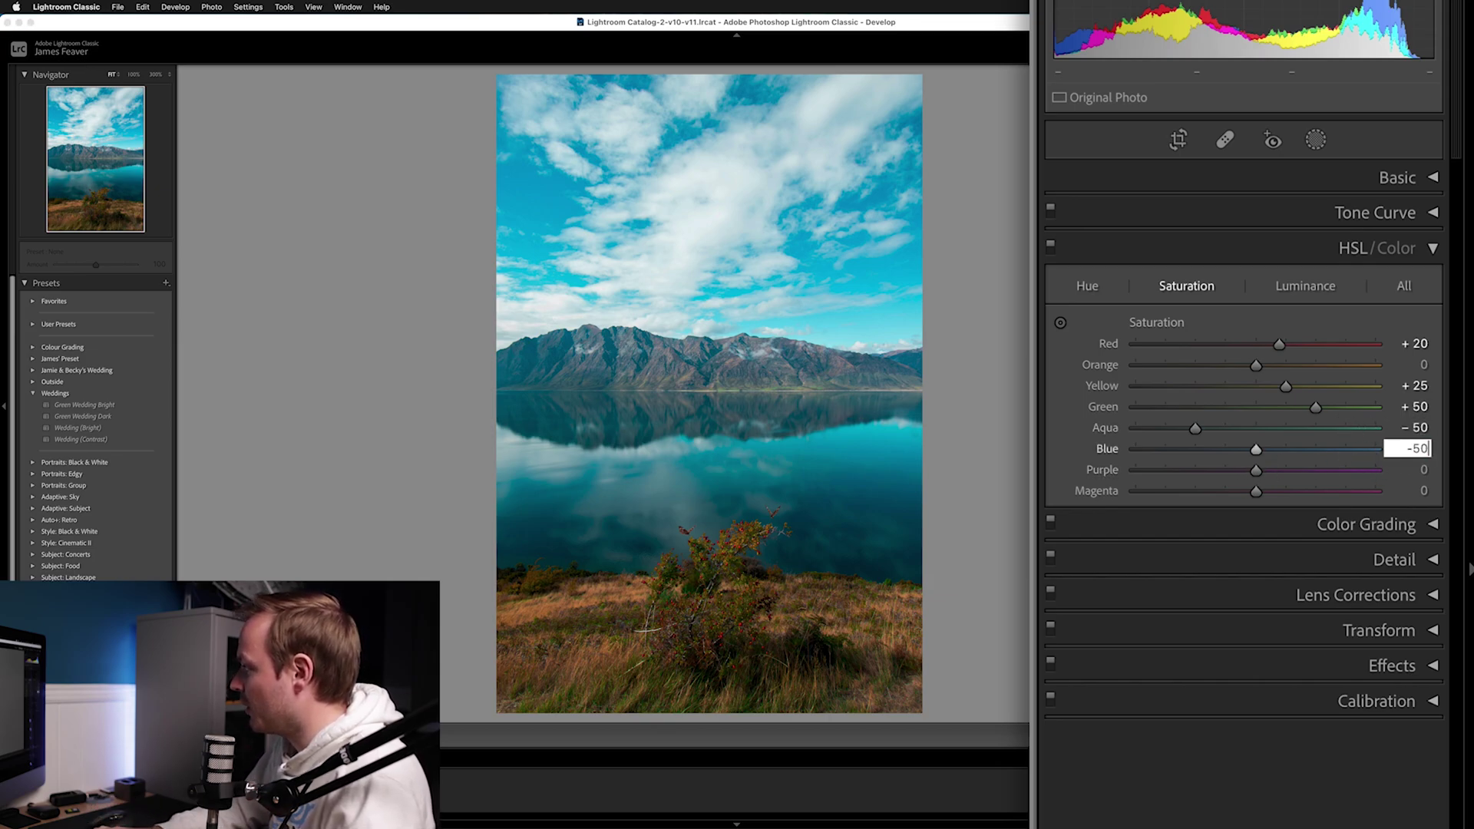
pyautogui.press('Return')
pyautogui.moveTo(1195, 449); pyautogui.dragTo(1206, 449)
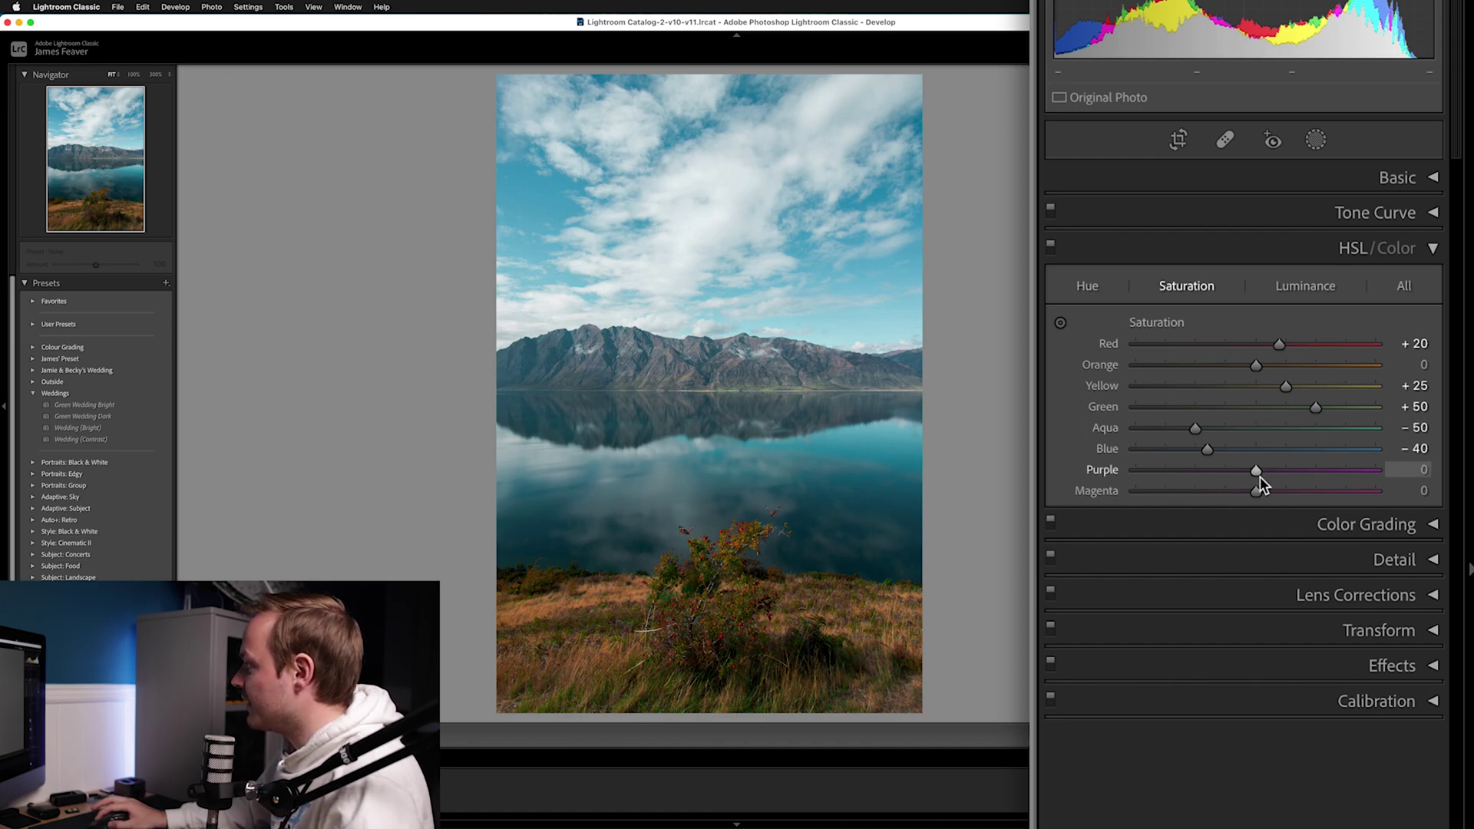
# Set the HSL saturation of both Purple and Magenta to −50.
pyautogui.moveTo(1256, 470); pyautogui.dragTo(1199, 470)
pyautogui.click(1412, 469)
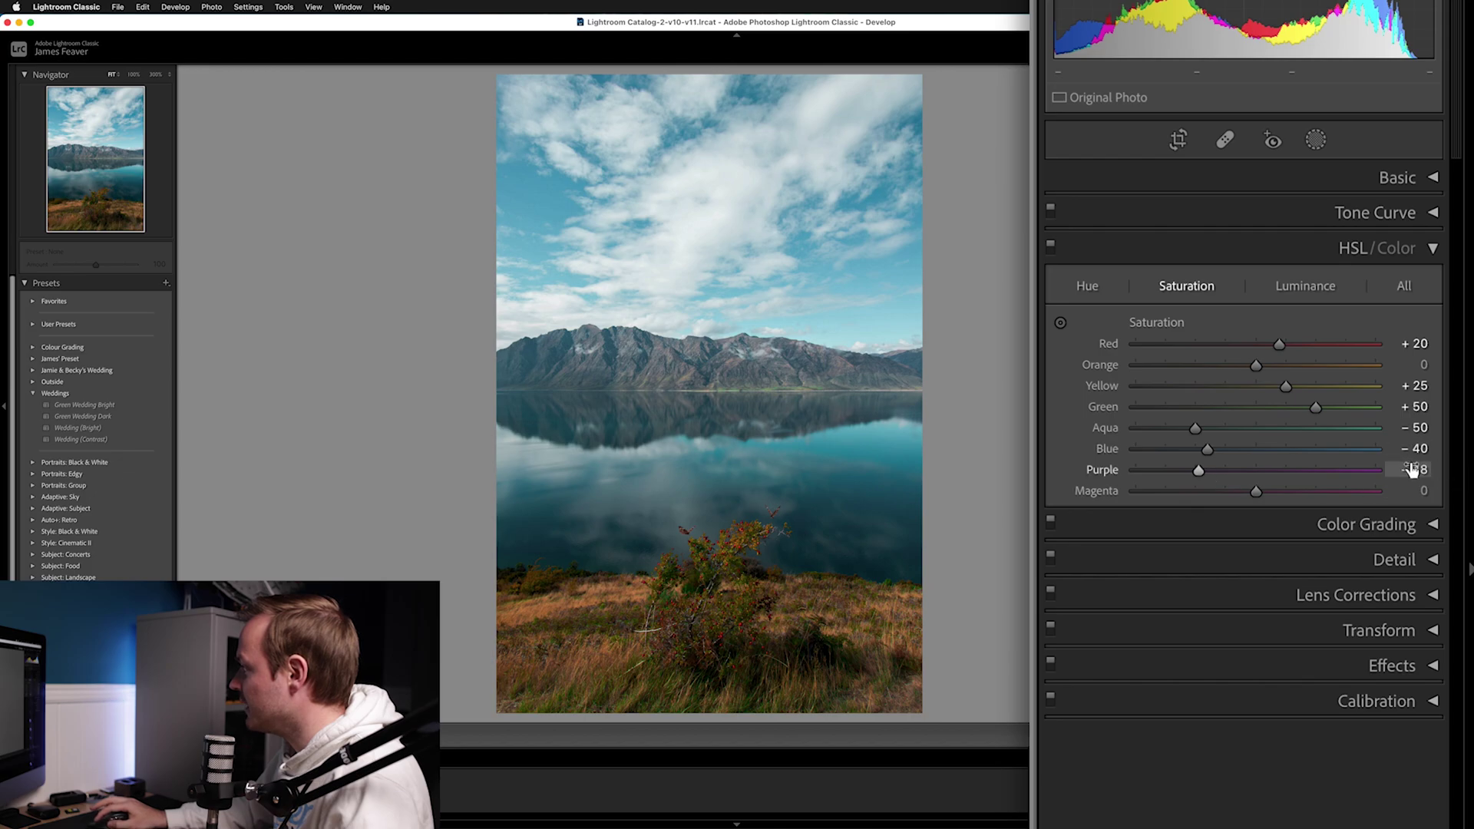
pyautogui.write('-50')
pyautogui.press('Return')
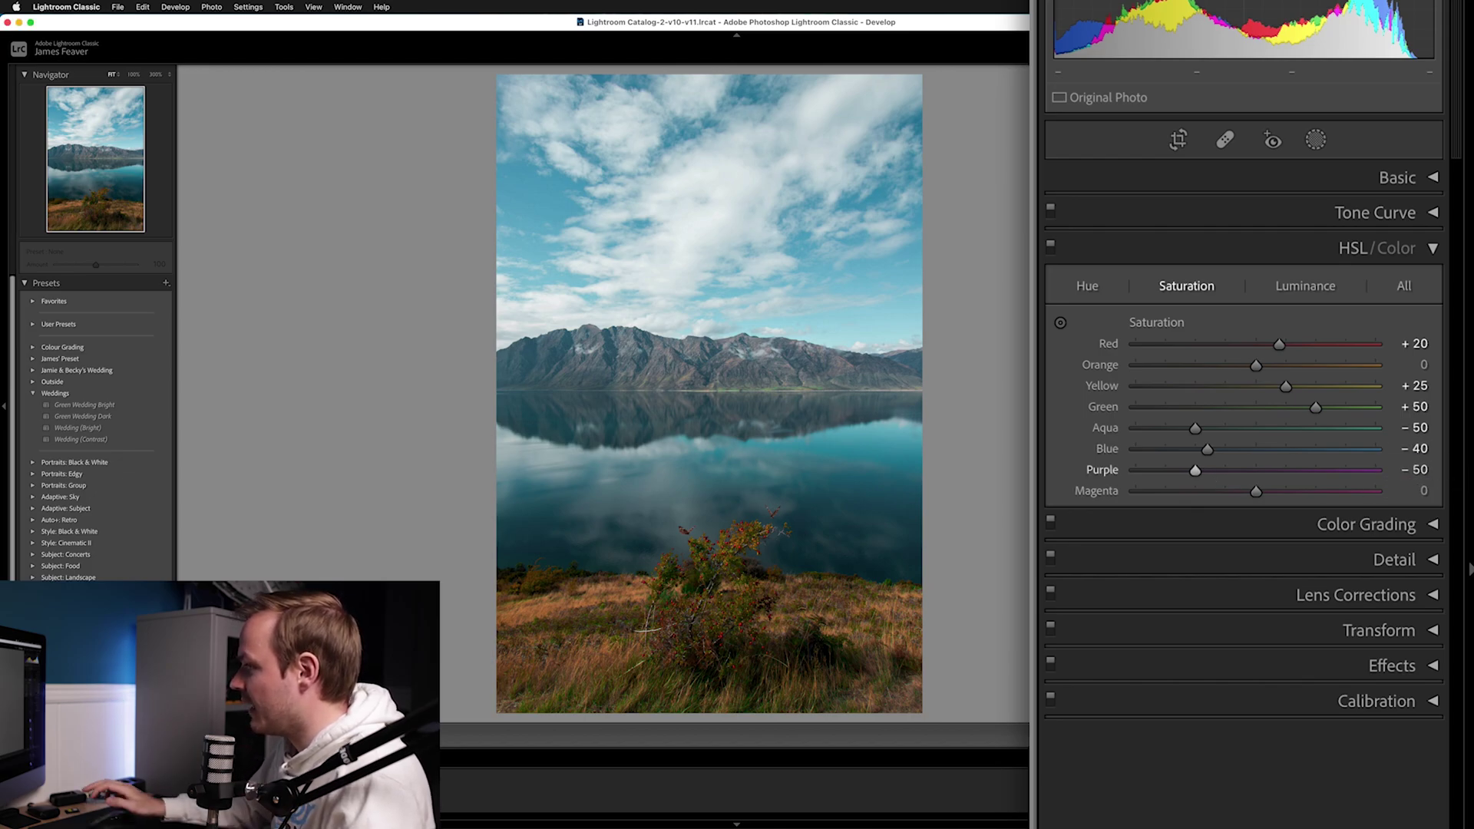
pyautogui.click(1408, 490)
pyautogui.write('-50')
pyautogui.press('Return')
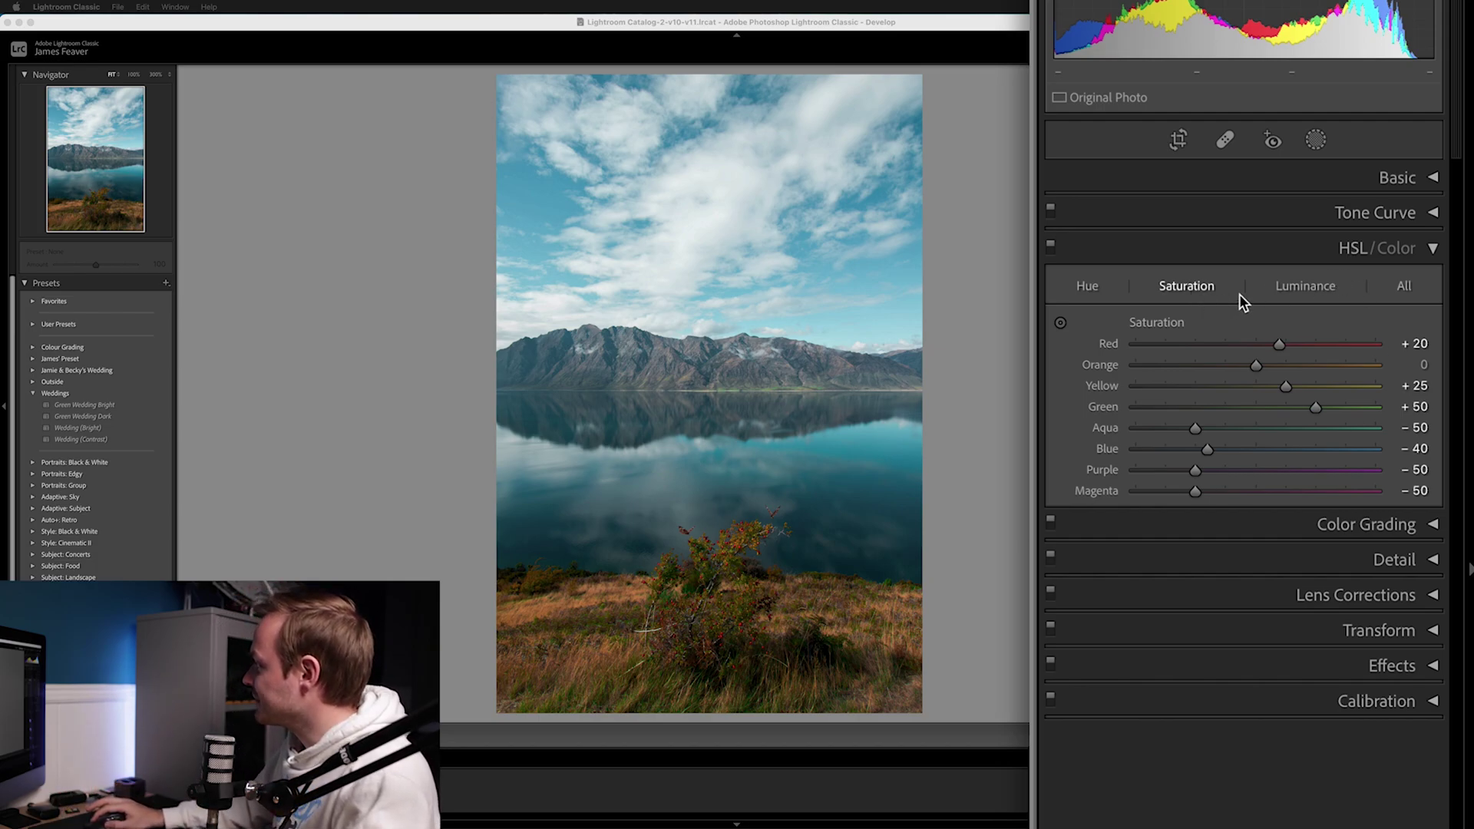
# Set the HSL luminance of Red to +30 and Green to −50.
pyautogui.click(1289, 283)
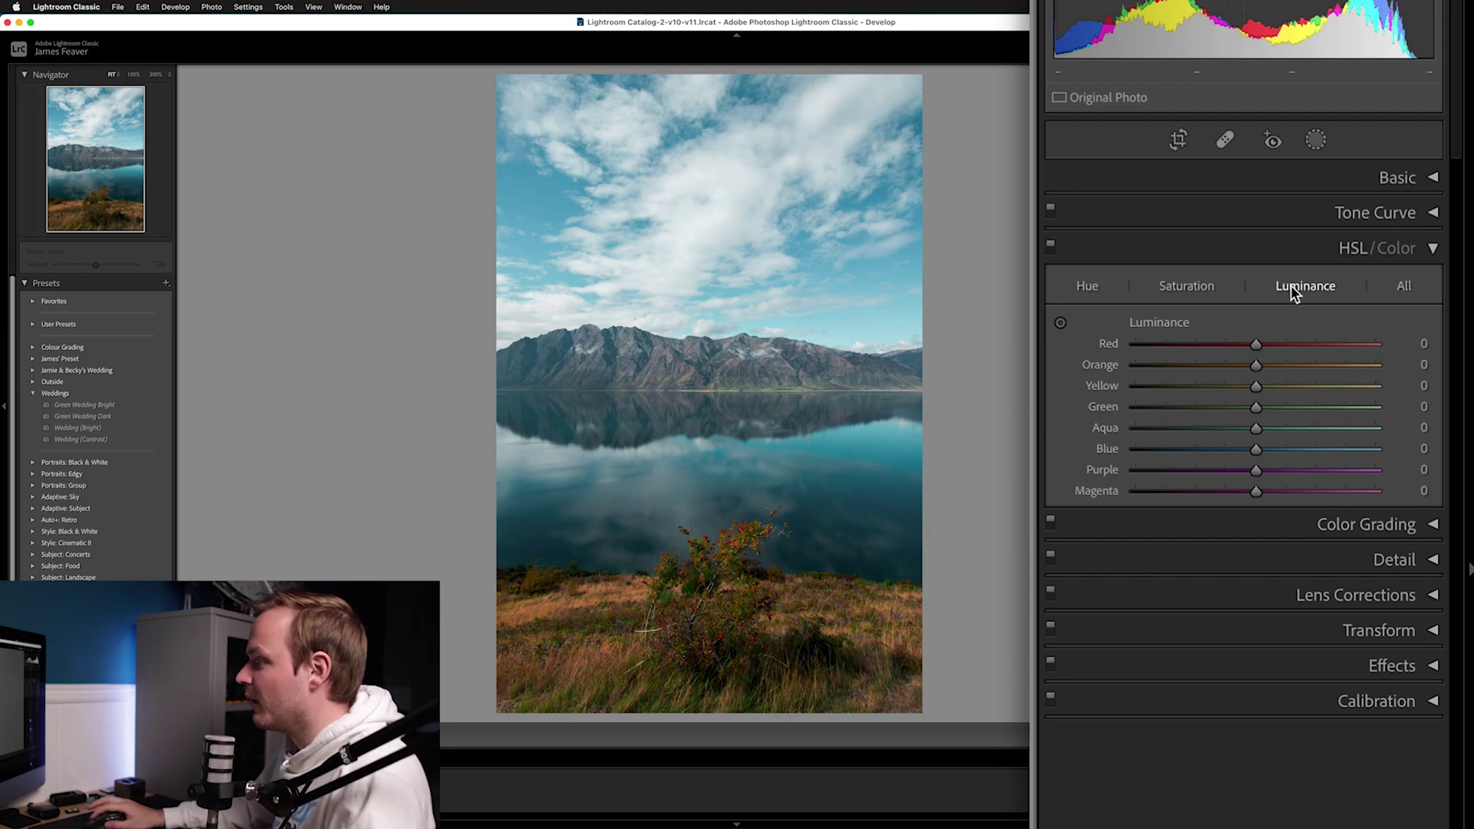
pyautogui.moveTo(1256, 345); pyautogui.dragTo(1295, 351)
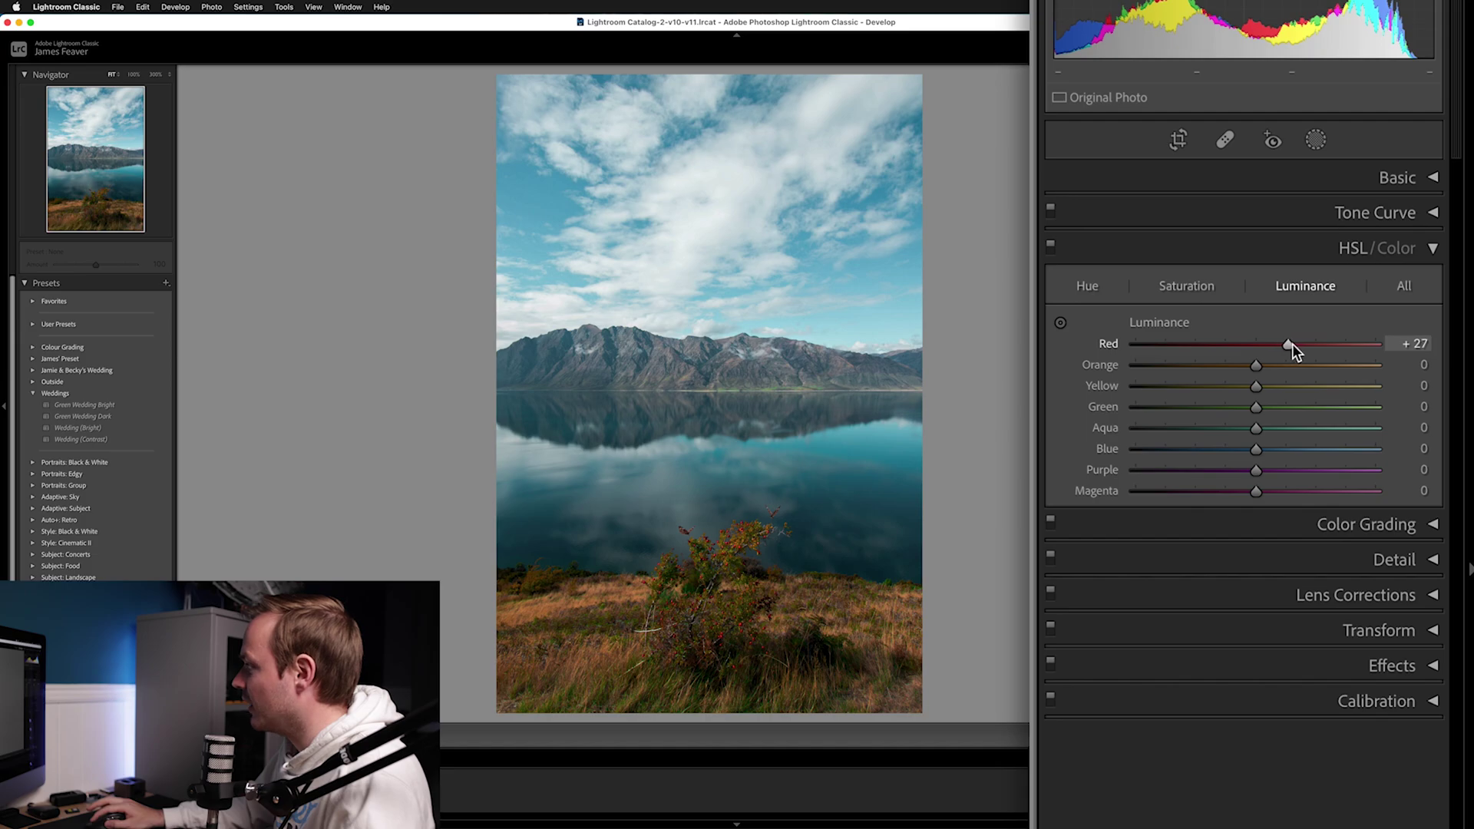
pyautogui.click(1413, 344)
pyautogui.write('30')
pyautogui.press('Return')
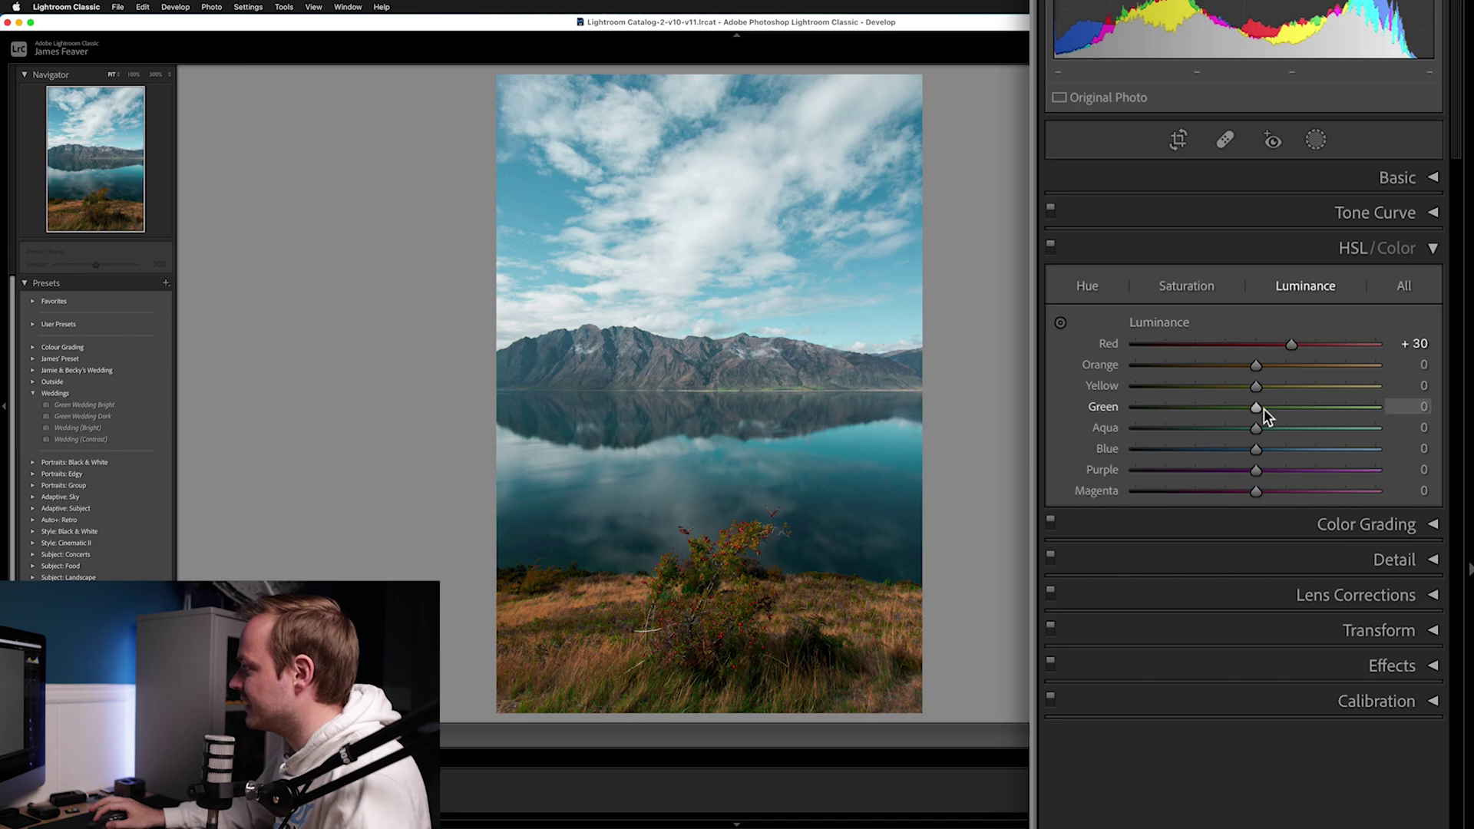
pyautogui.moveTo(1261, 408); pyautogui.dragTo(1186, 410)
pyautogui.click(1419, 406)
pyautogui.write('-50')
pyautogui.press('Return')
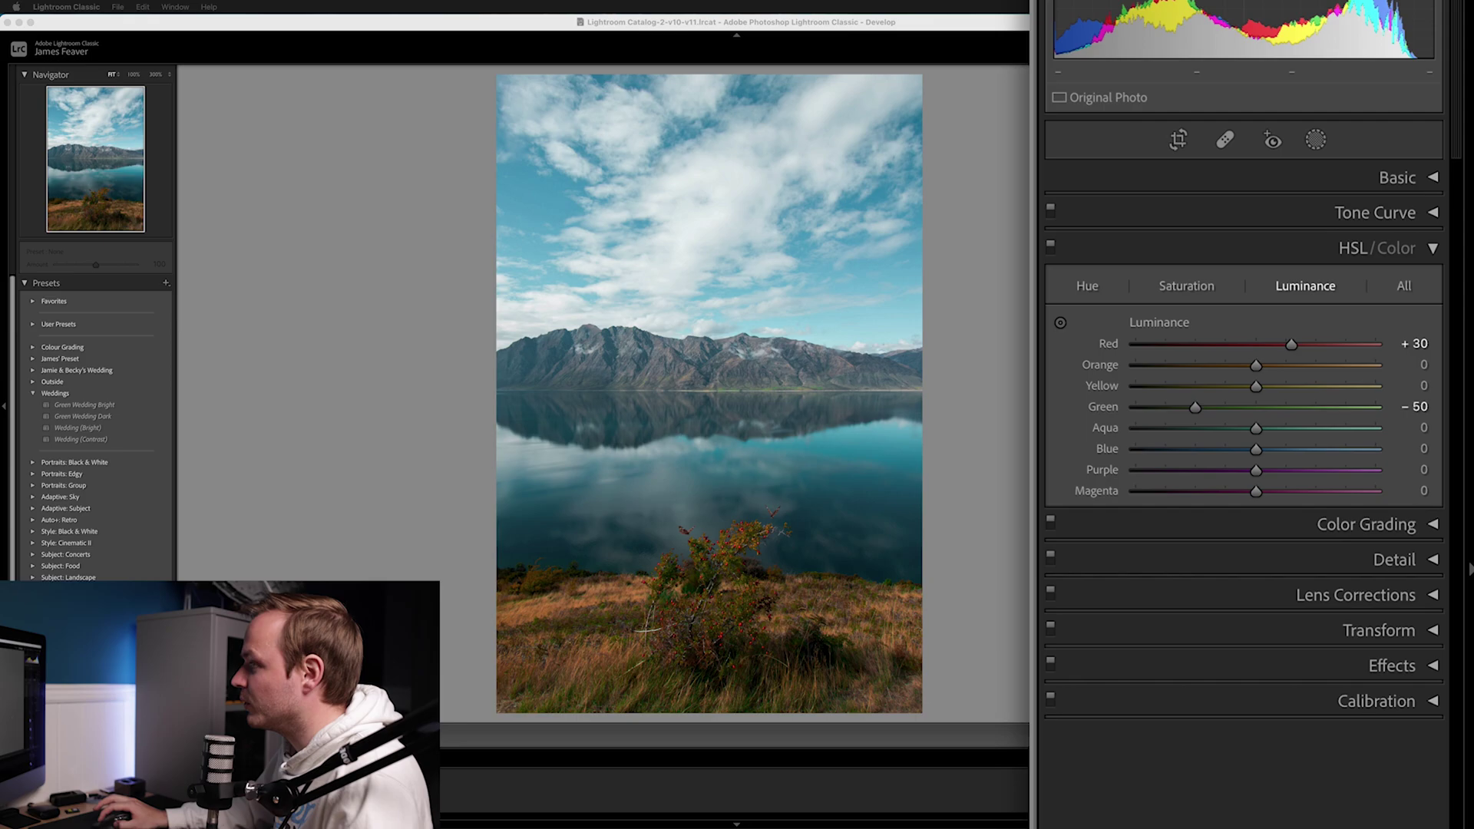
# Try darkening the Aqua tones with an HSL luminance of −40.
pyautogui.moveTo(1255, 428); pyautogui.dragTo(1208, 428)
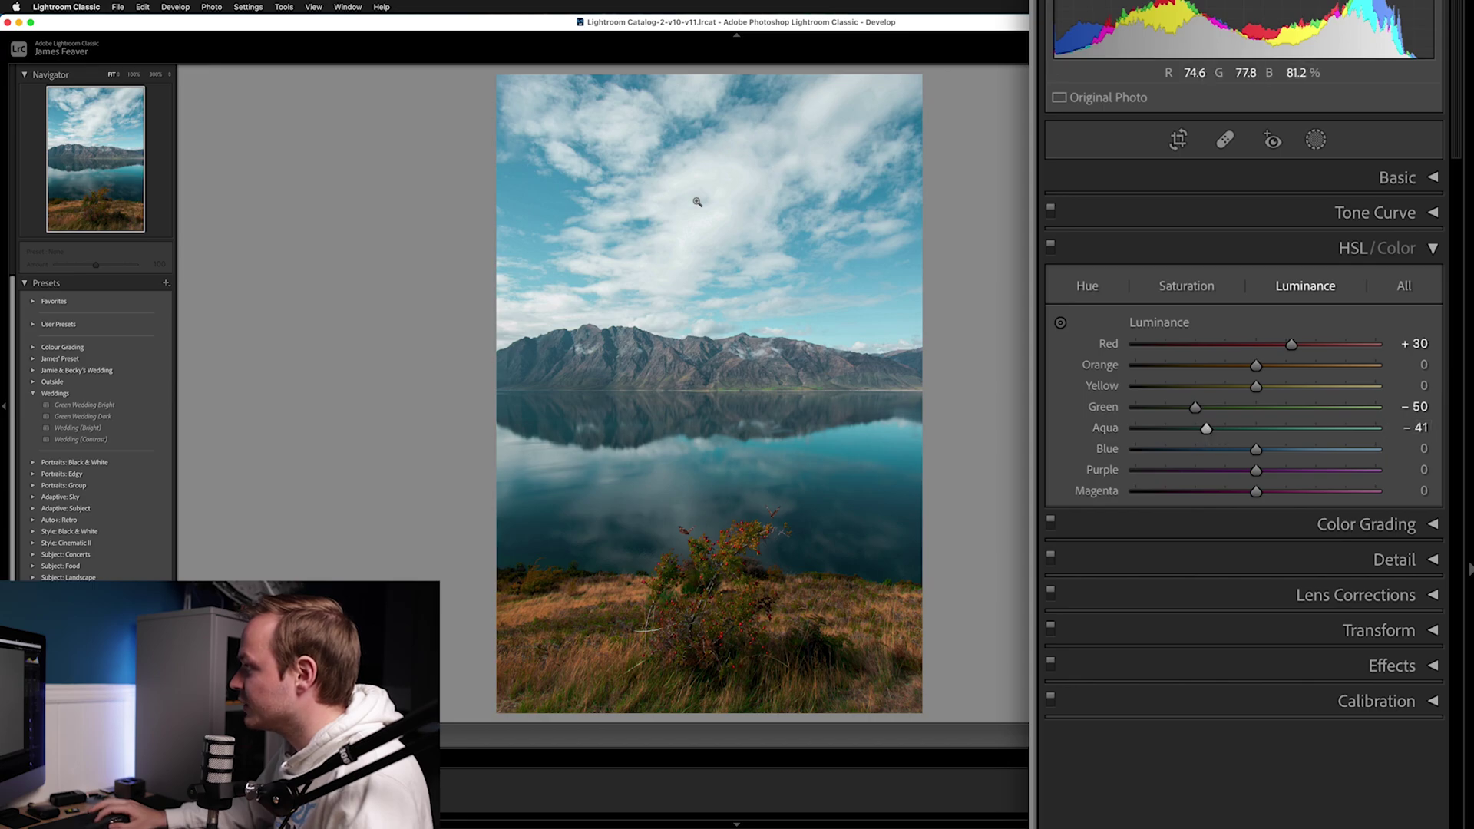
pyautogui.moveTo(1207, 427)
pyautogui.mouseDown()
pyautogui.moveTo(1185, 427)
pyautogui.moveTo(1218, 427)
pyautogui.mouseUp()
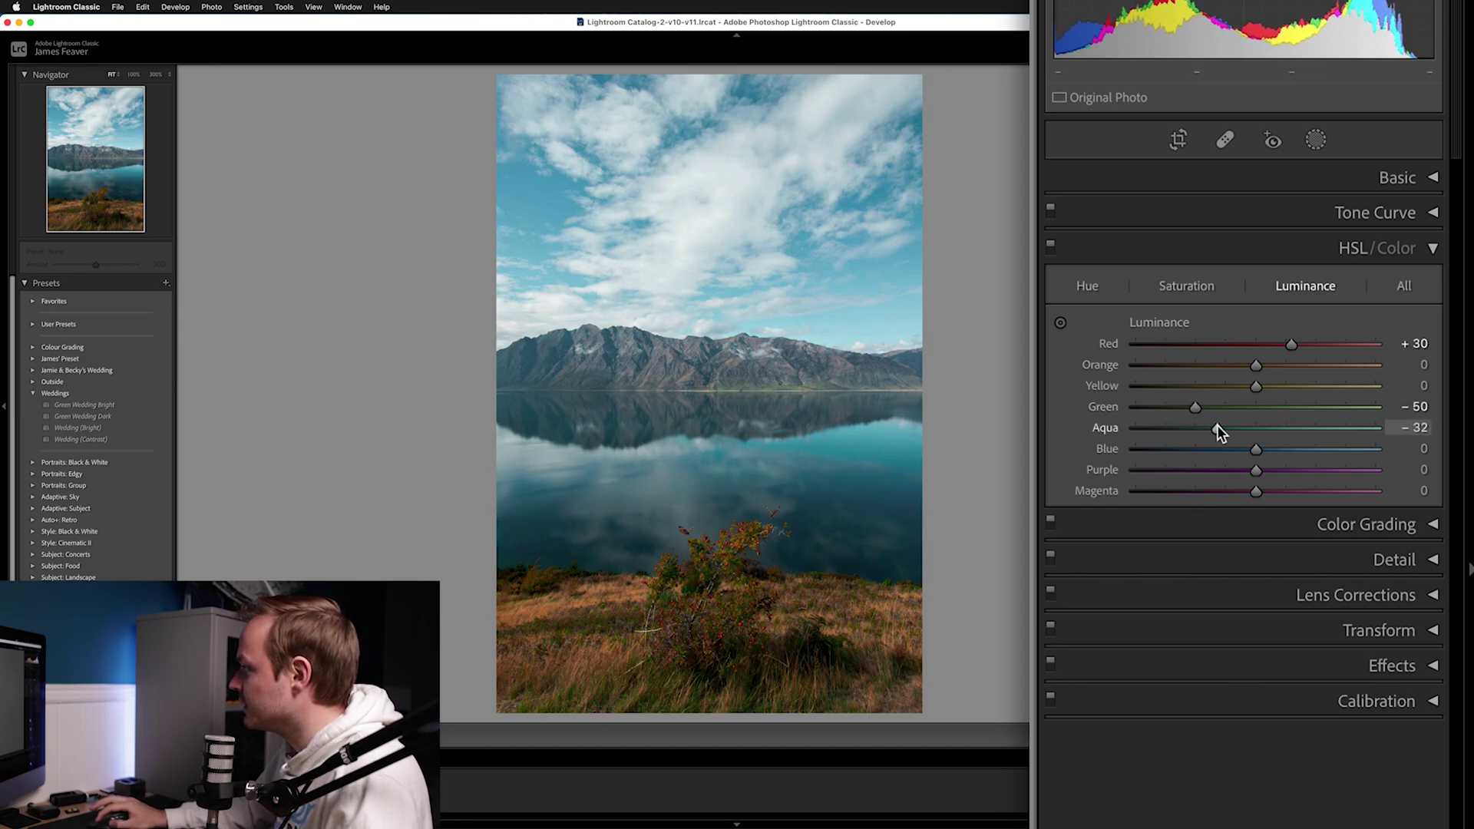
pyautogui.click(1417, 428)
pyautogui.write('-40')
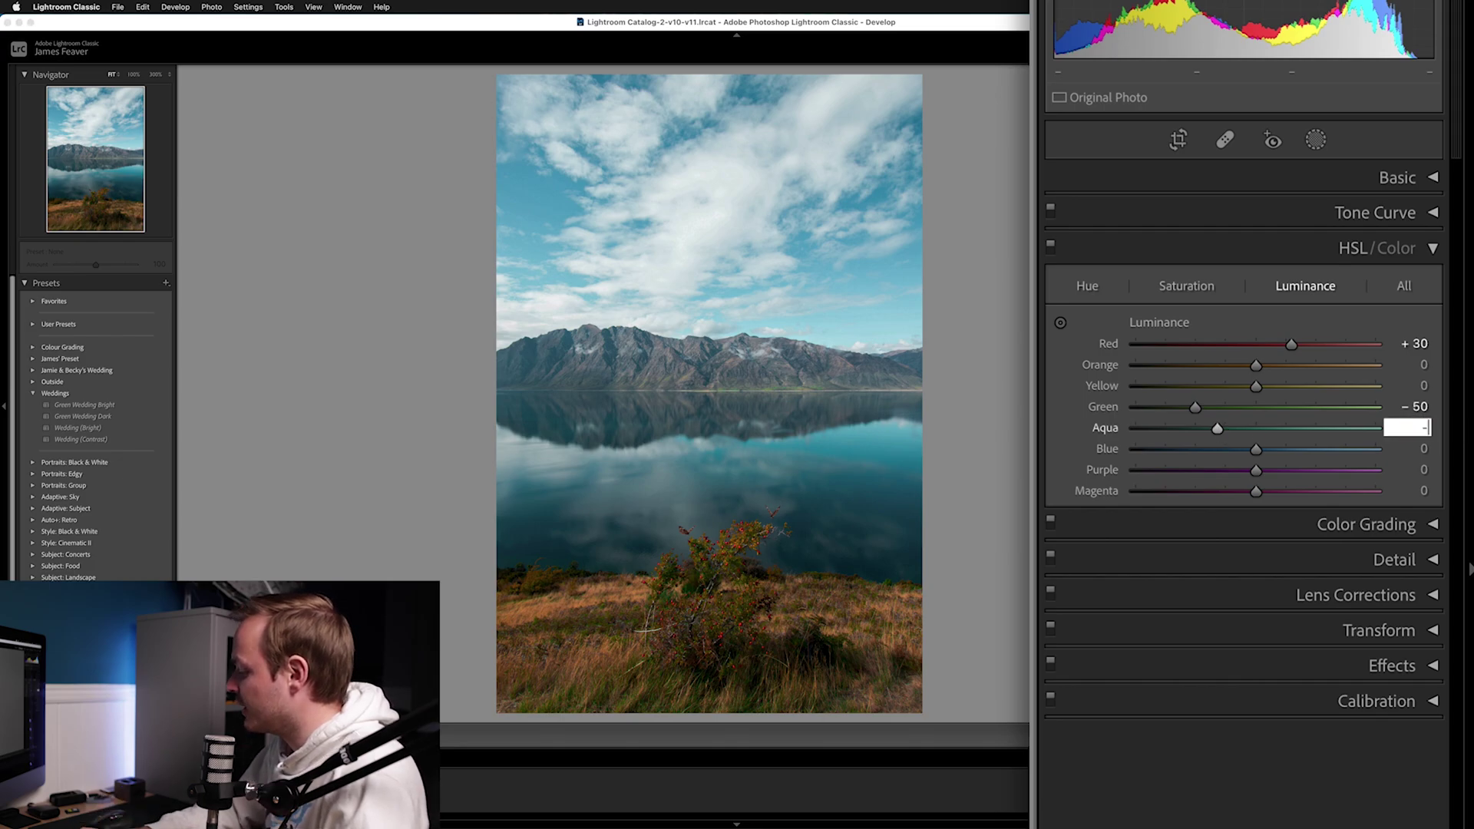
pyautogui.press('Return')
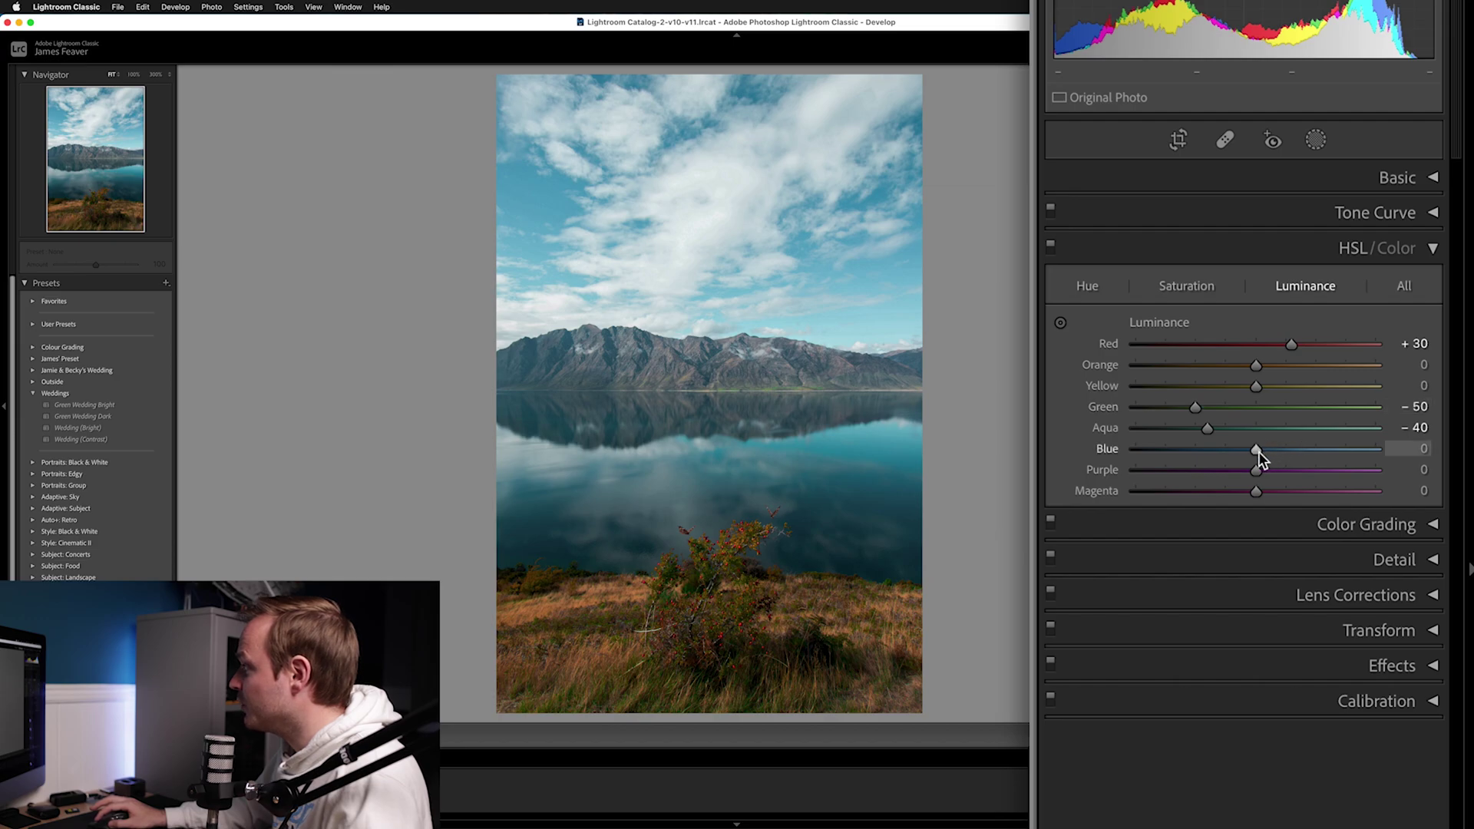
# Set the HSL luminance of Blue and Aqua to −20 each, and collapse the HSL/Color section.
pyautogui.moveTo(1258, 450)
pyautogui.mouseDown()
pyautogui.moveTo(1221, 445)
pyautogui.moveTo(1234, 445)
pyautogui.mouseUp()
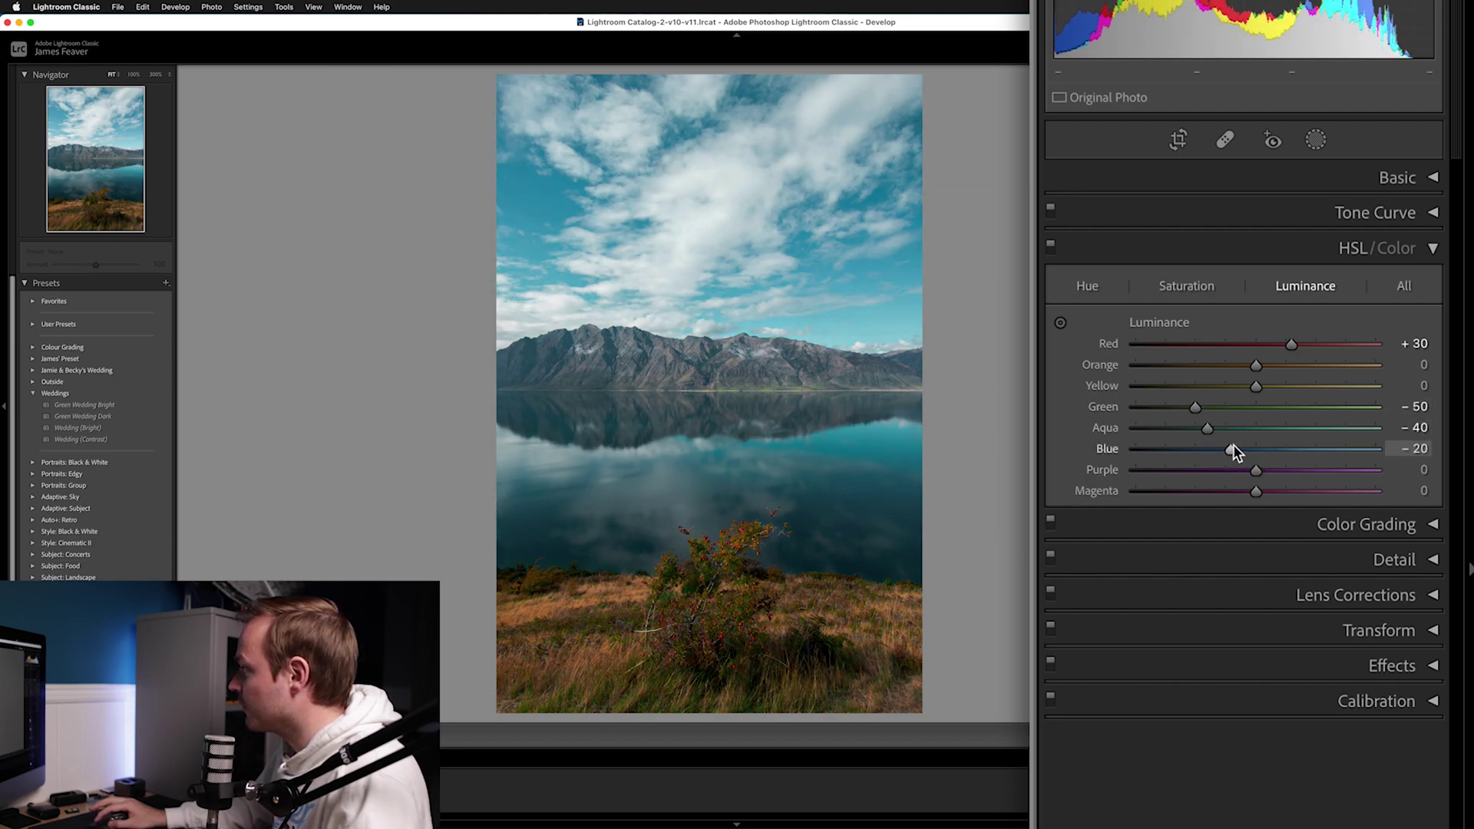
pyautogui.moveTo(1207, 427); pyautogui.dragTo(1227, 428)
pyautogui.click(1417, 428)
pyautogui.write('- 20')
pyautogui.press('Return')
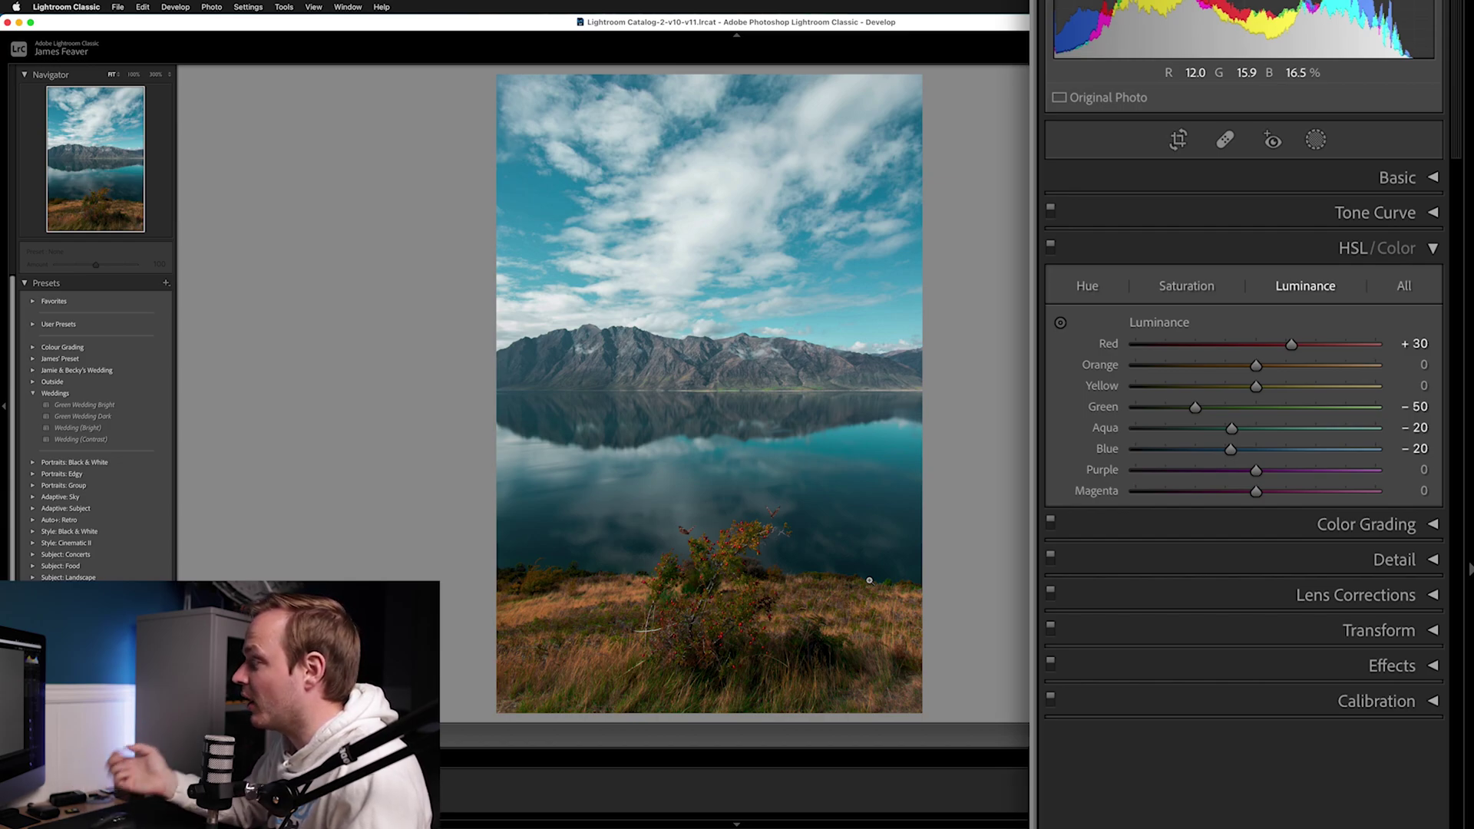
pyautogui.click(1433, 246)
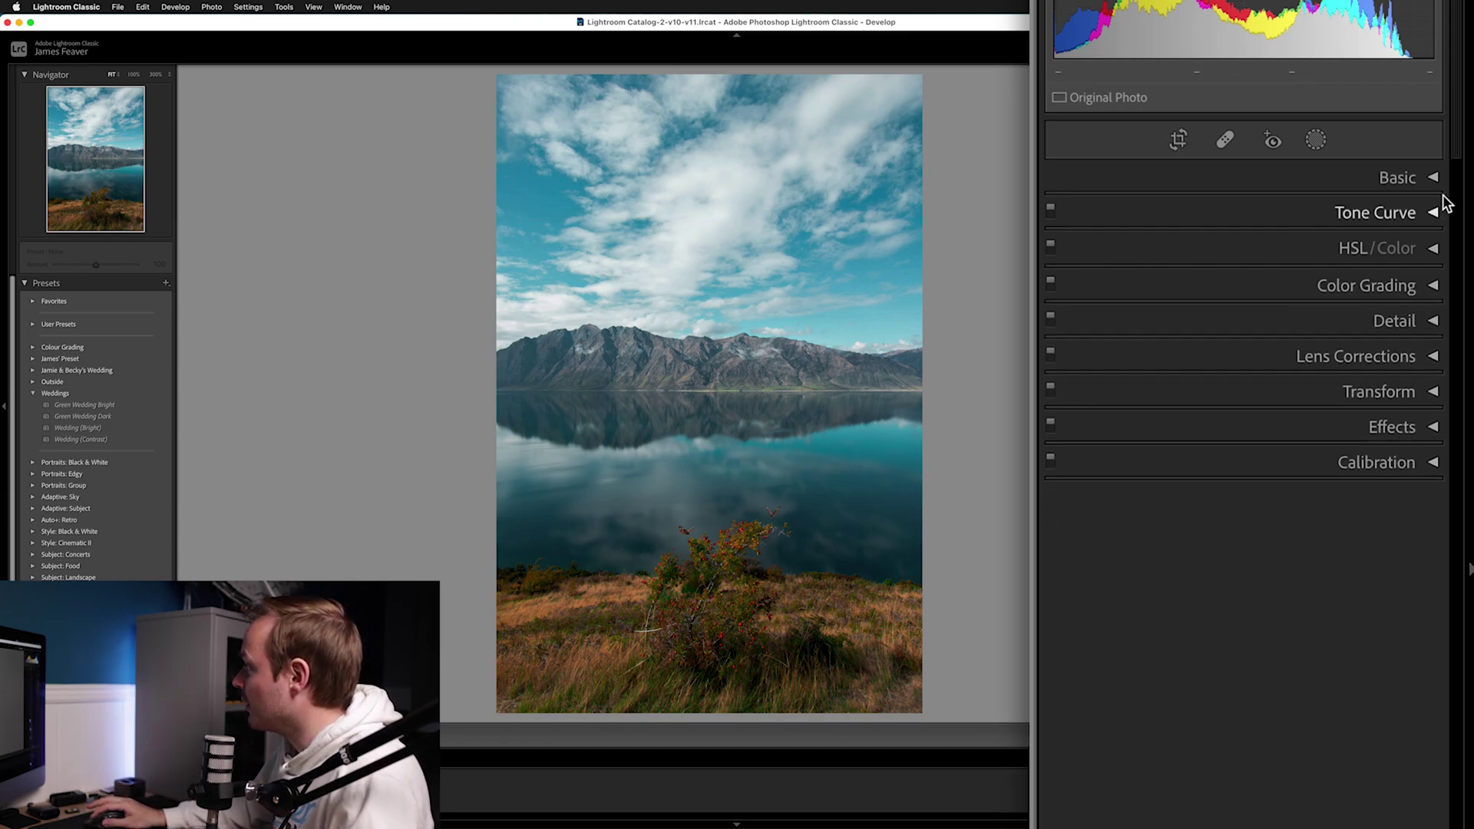
# Set the basic Exposure to +0.20 and both Clarity and Dehaze to +10, leaving the Basic section collapsed.
pyautogui.click(1433, 180)
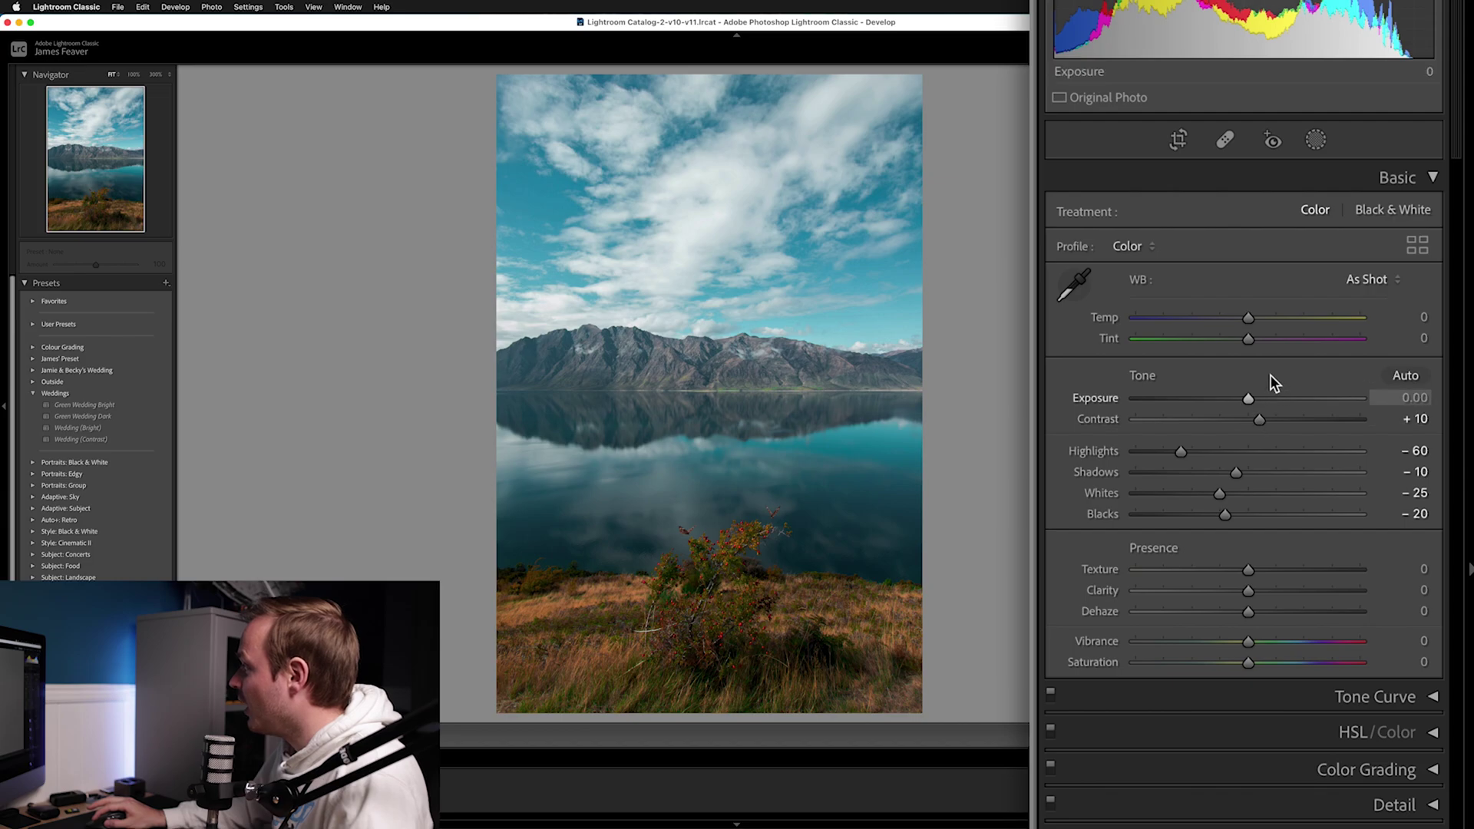
pyautogui.moveTo(1247, 396); pyautogui.dragTo(1251, 396)
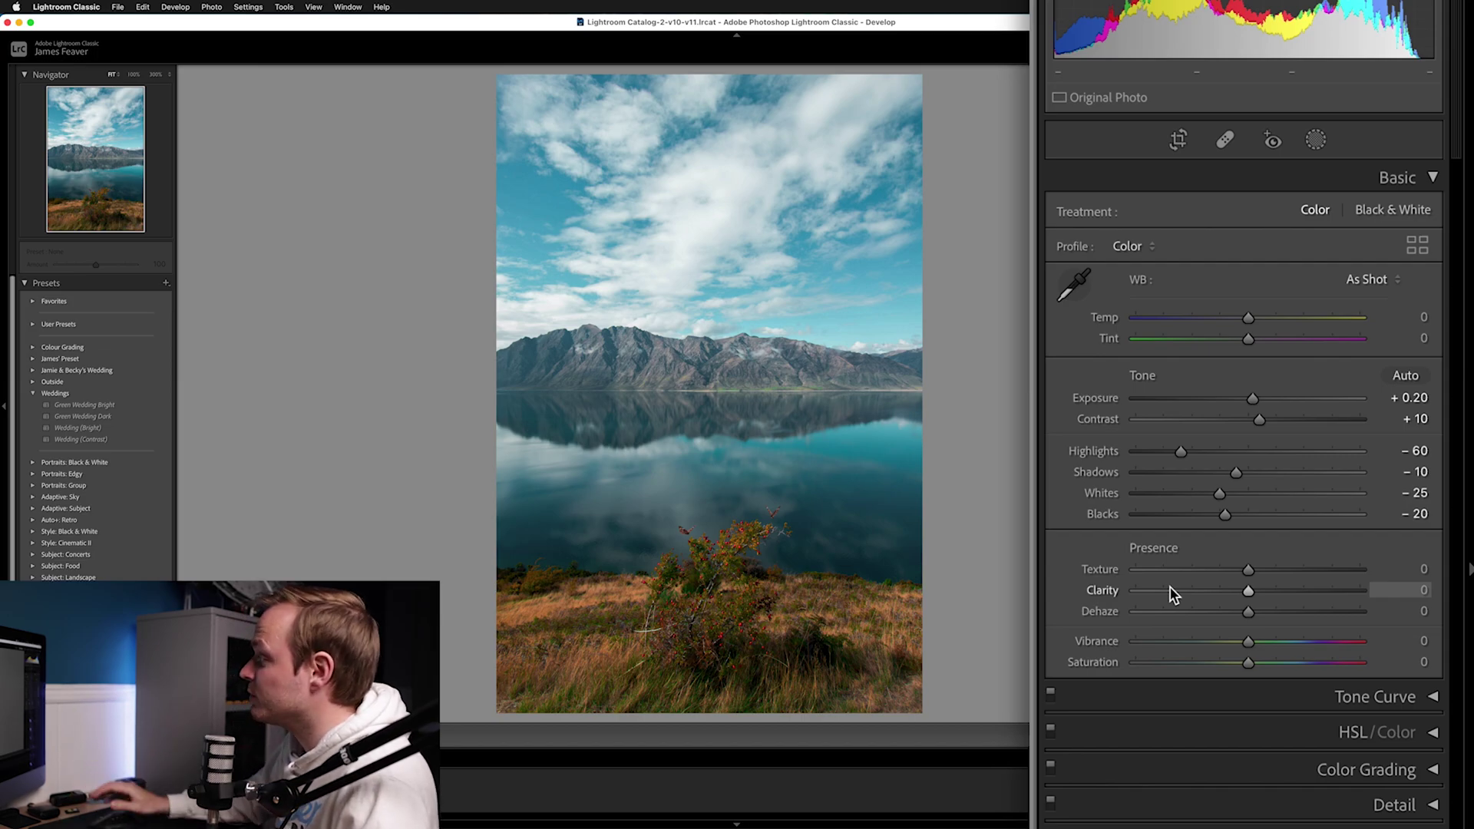
pyautogui.moveTo(1249, 591); pyautogui.dragTo(1259, 611)
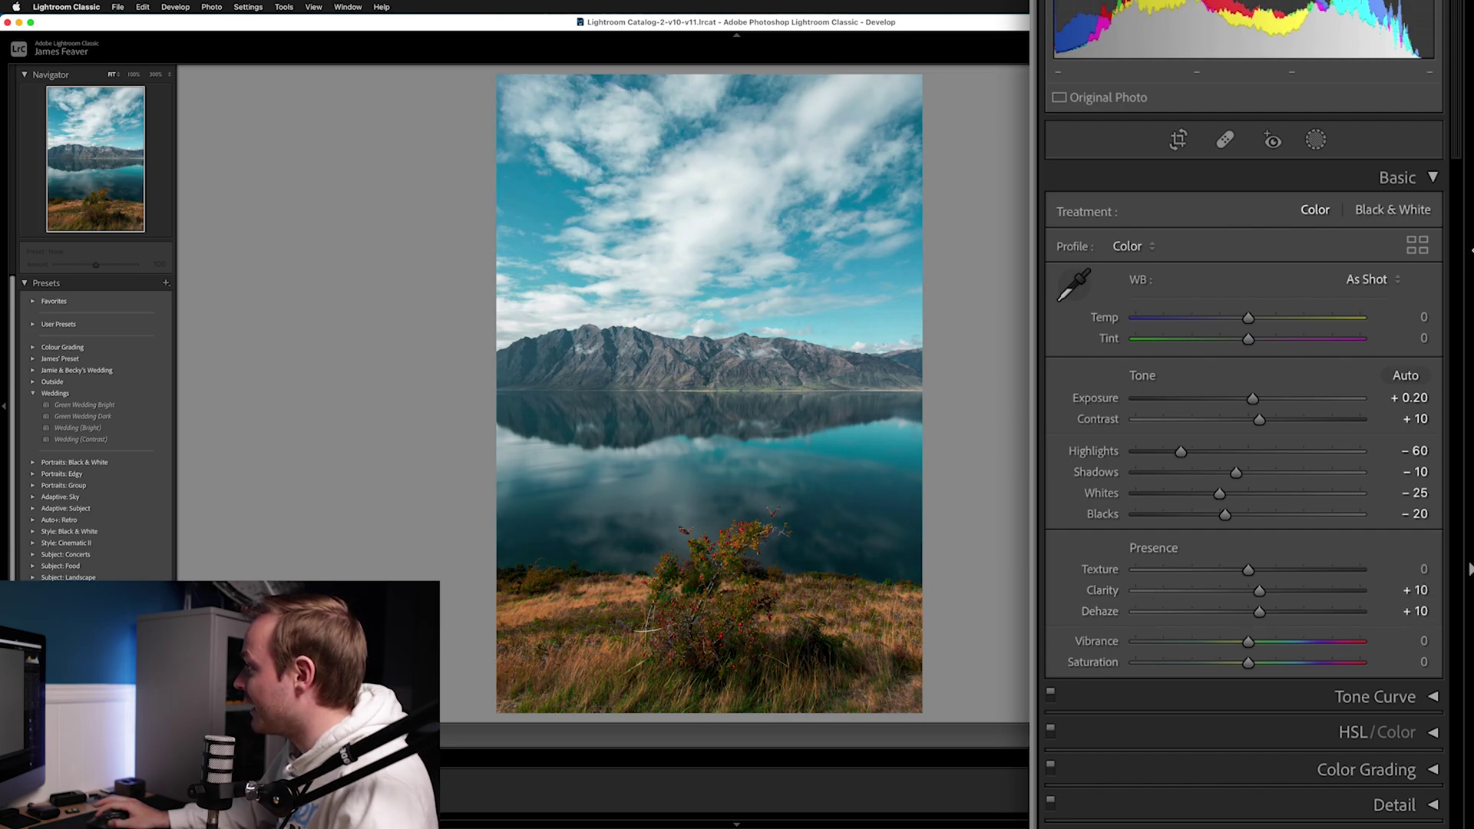
pyautogui.click(1434, 178)
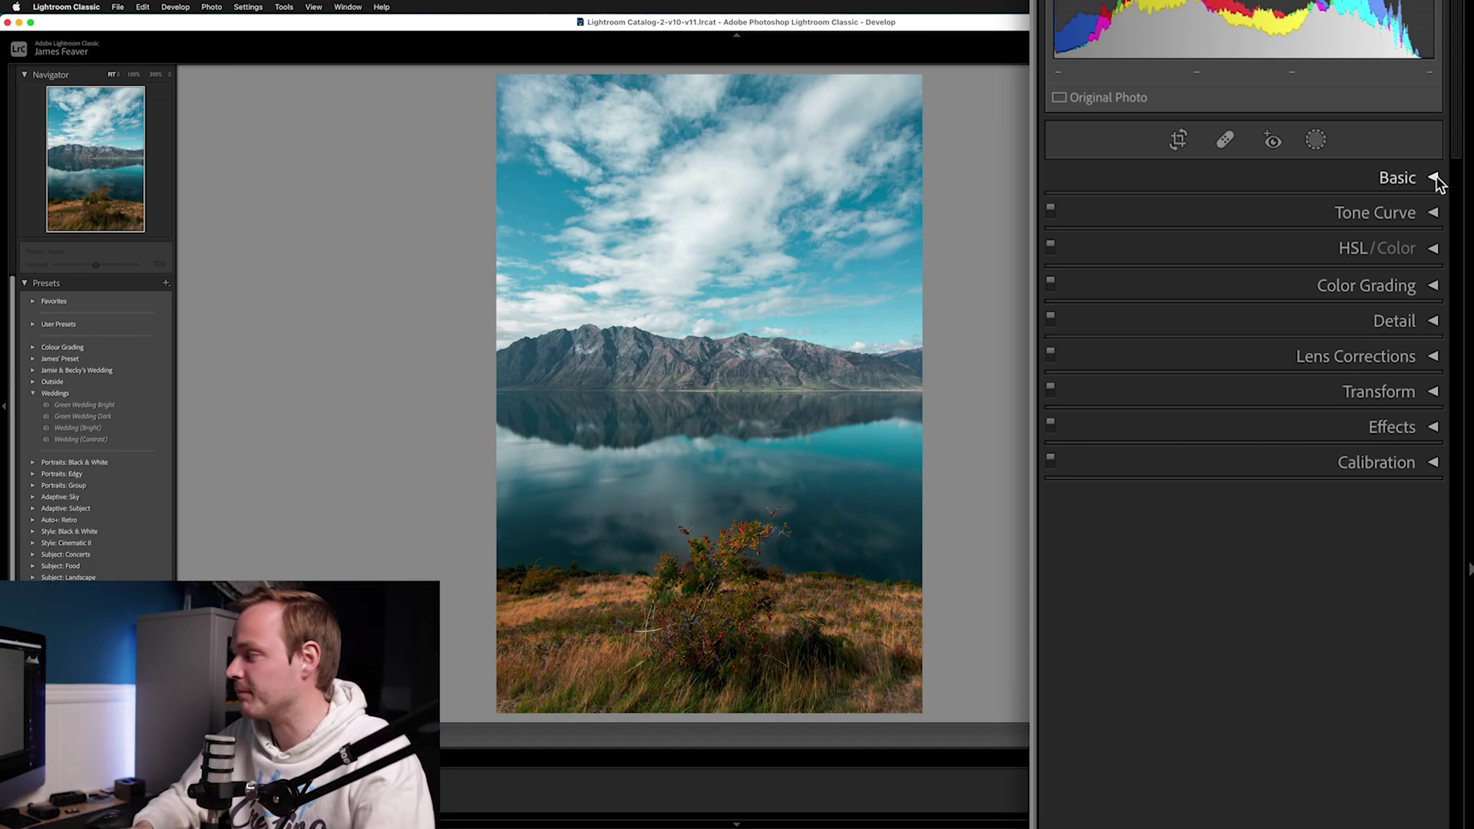
# Add a subtle dark post-crop vignette with Amount −10 and Feather 69.
pyautogui.click(1432, 420)
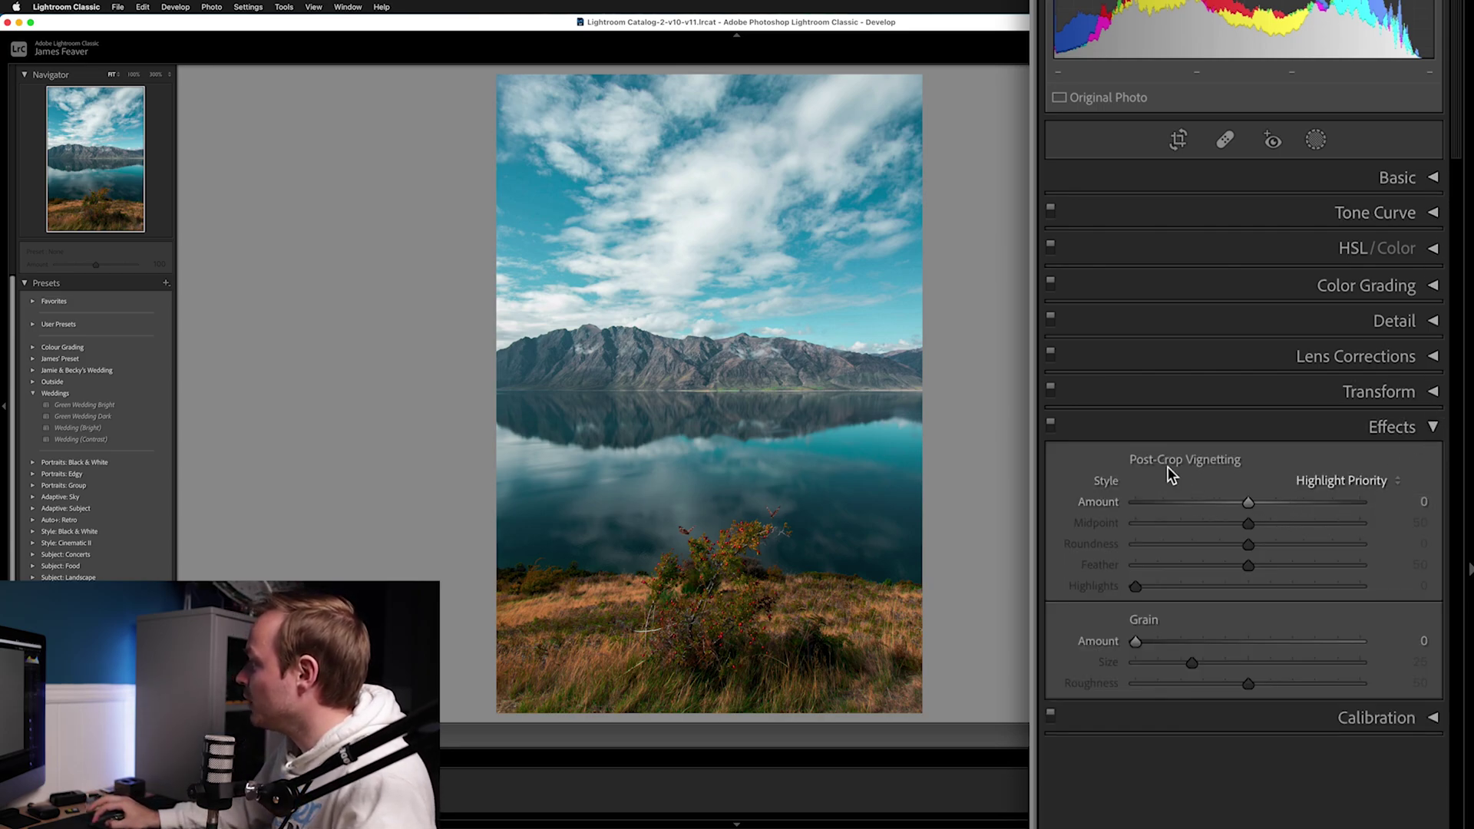
pyautogui.moveTo(1248, 502); pyautogui.dragTo(1236, 501)
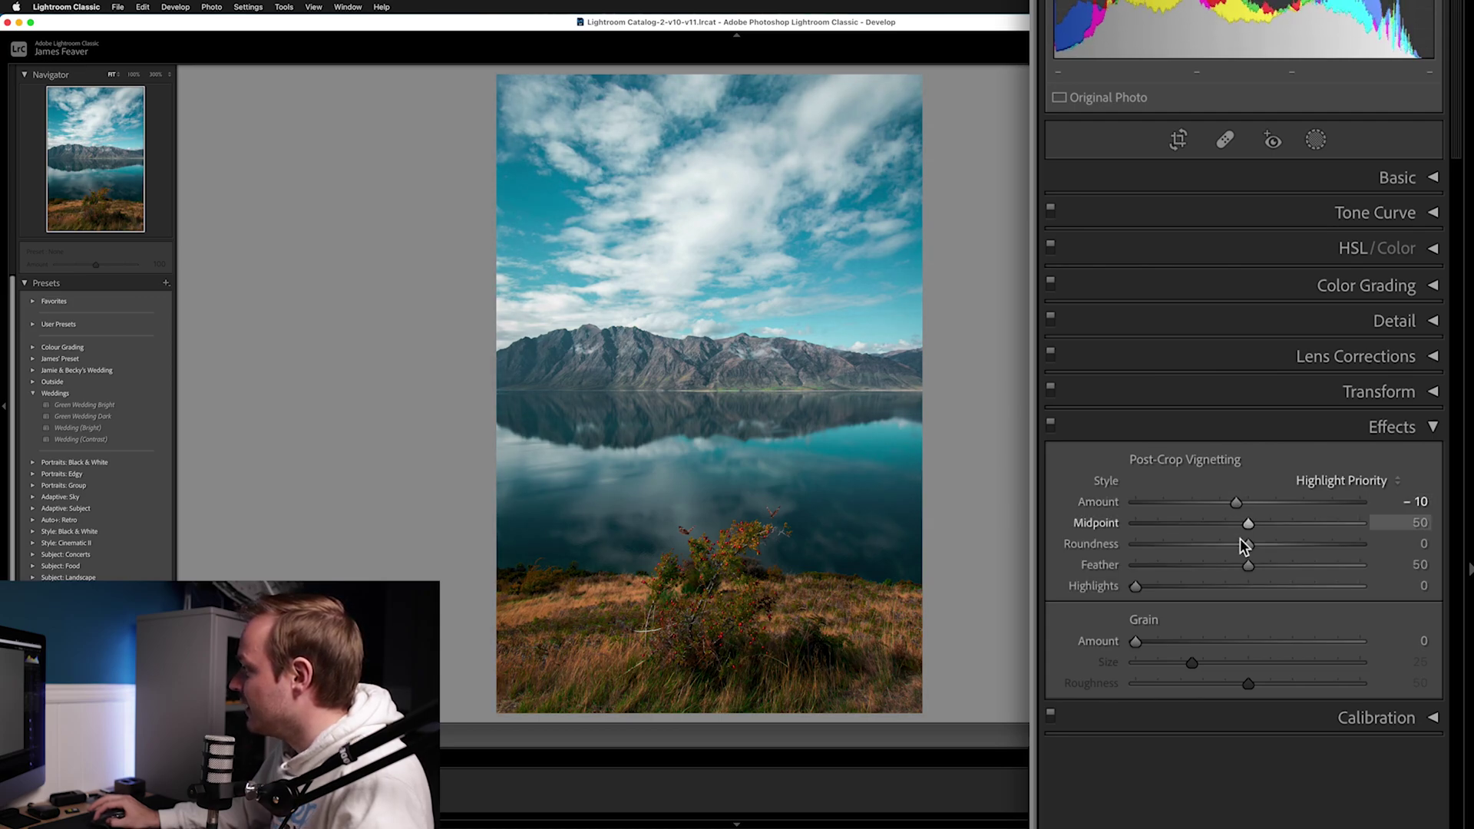
pyautogui.moveTo(1248, 565); pyautogui.dragTo(1292, 565)
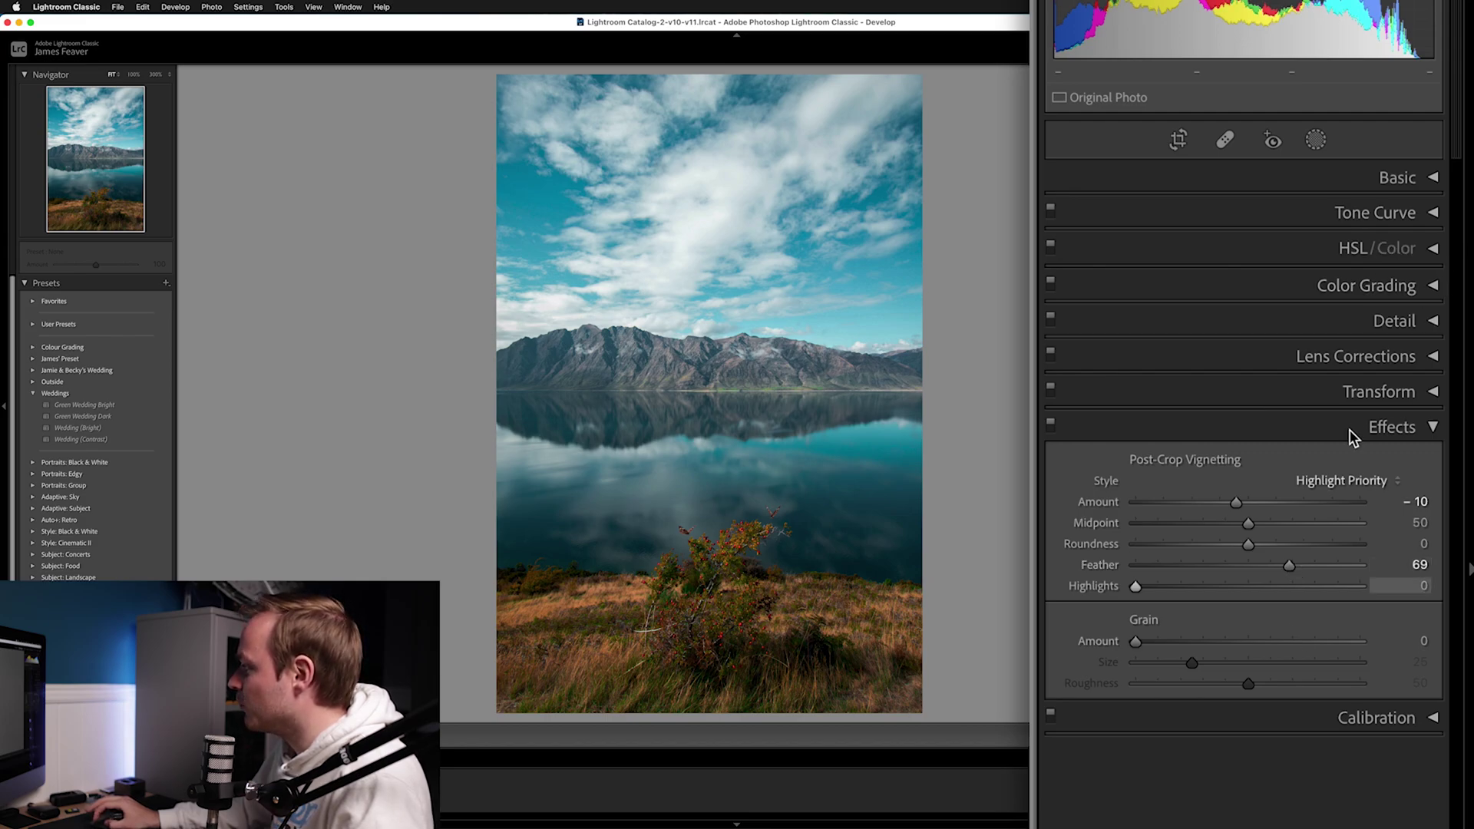
# Brighten the whole photo by raising the basic Exposure to +0.50.
pyautogui.click(1432, 179)
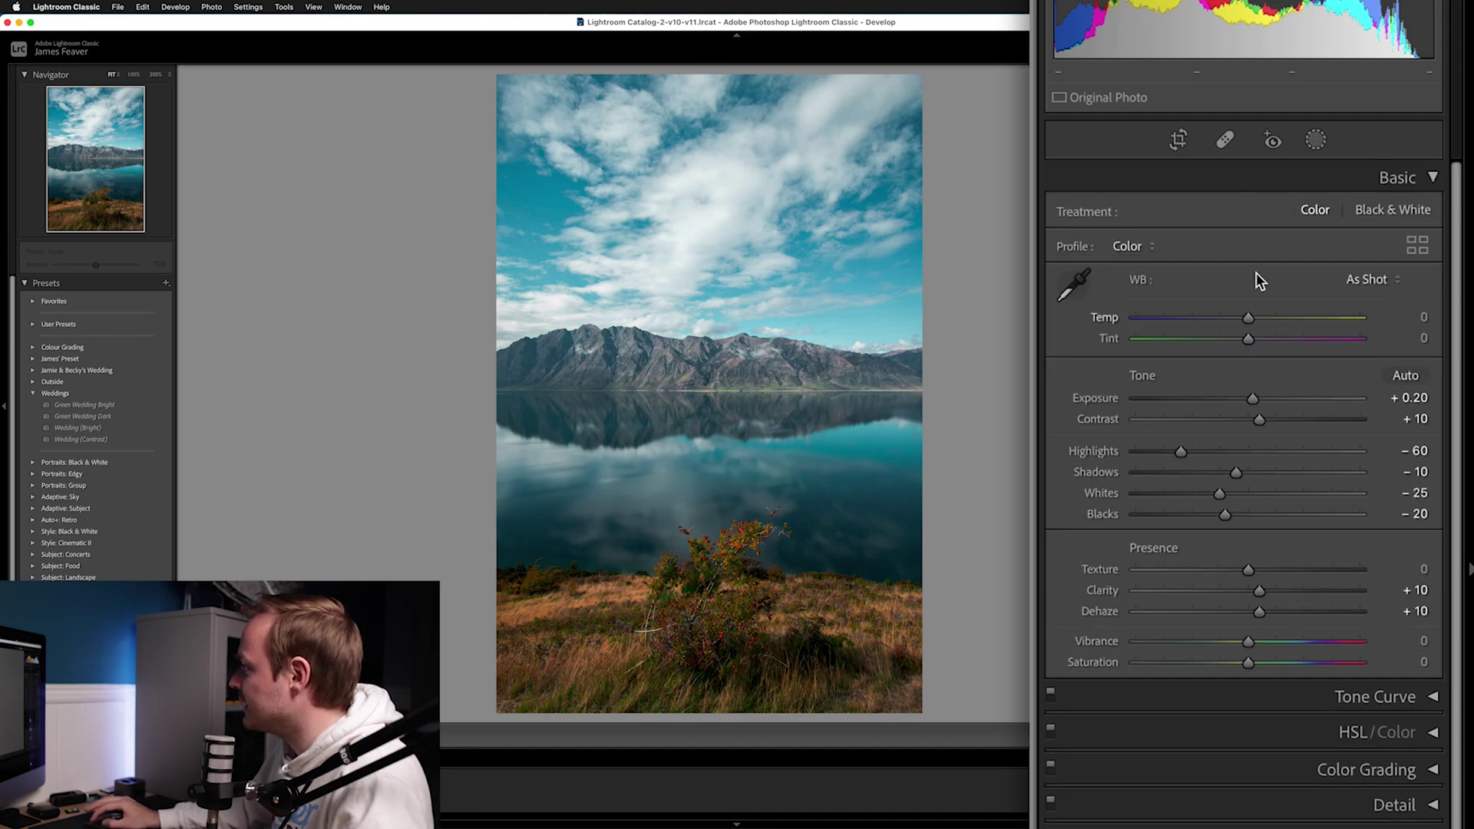
pyautogui.moveTo(1255, 398); pyautogui.dragTo(1261, 400)
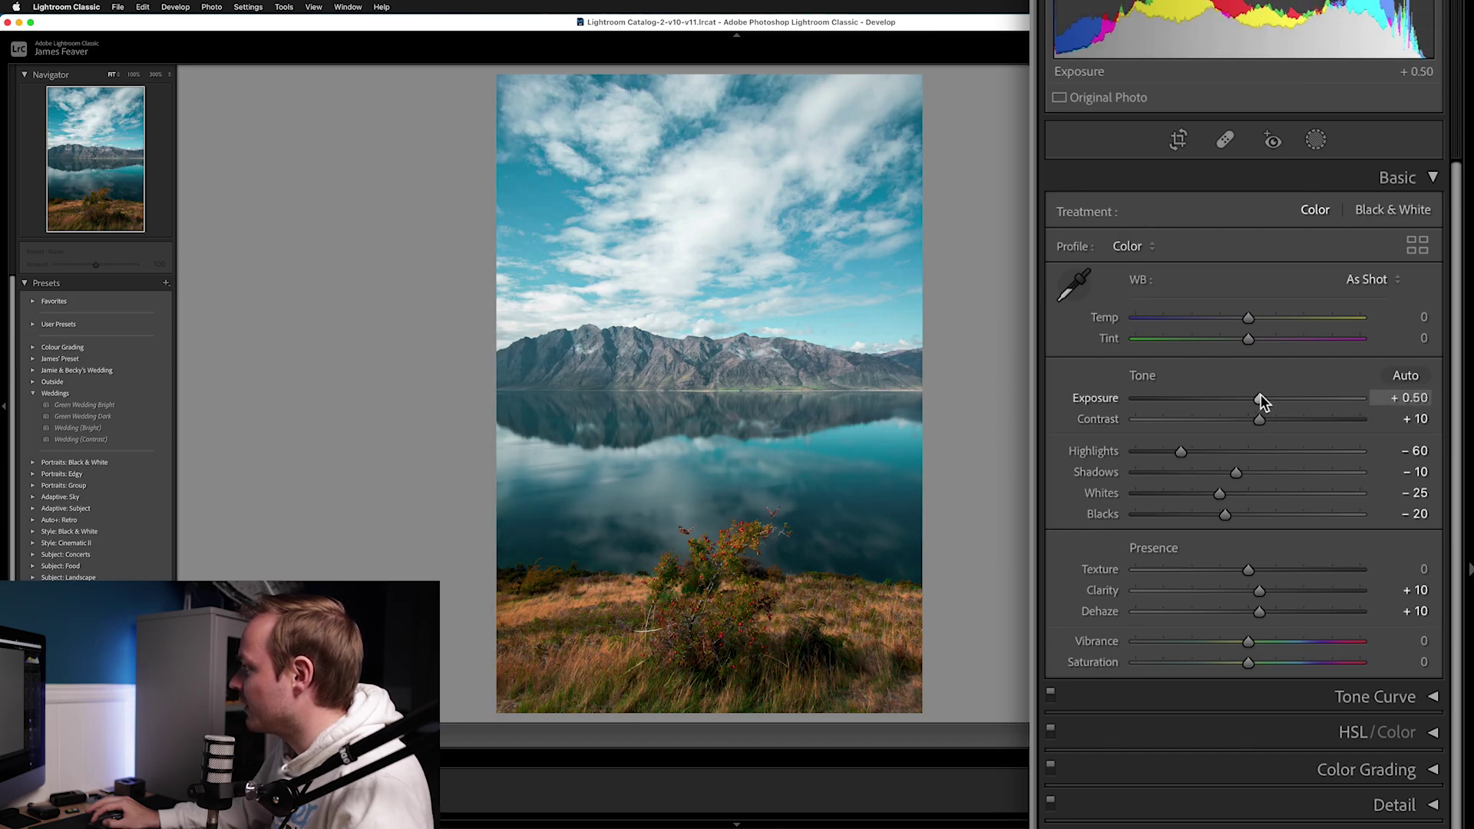